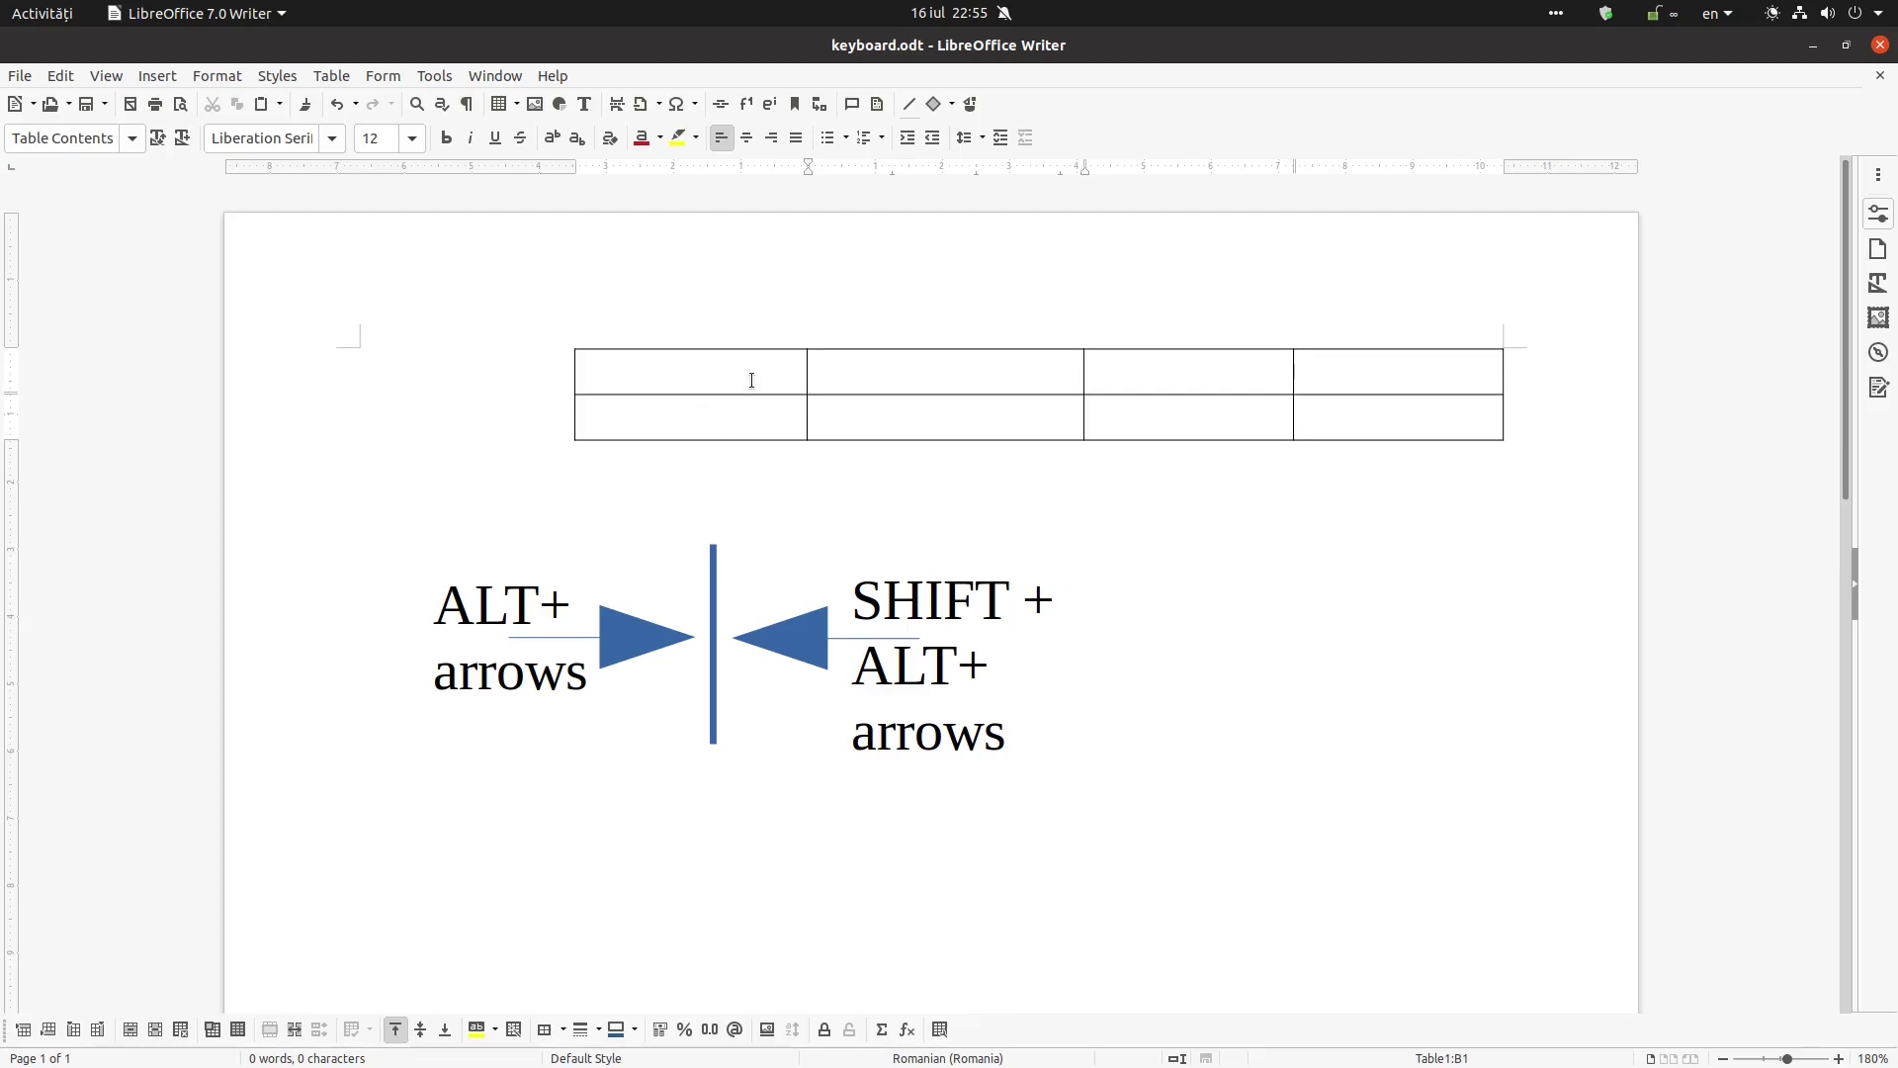
- From cell A1, widen column A and then narrow it back with Alt+Right/Left
left_click(863, 380)
left_click(1152, 370)
left_click(787, 370)
key("alt")
key("alt+Right")
key("alt+Right")
key("alt+Right")
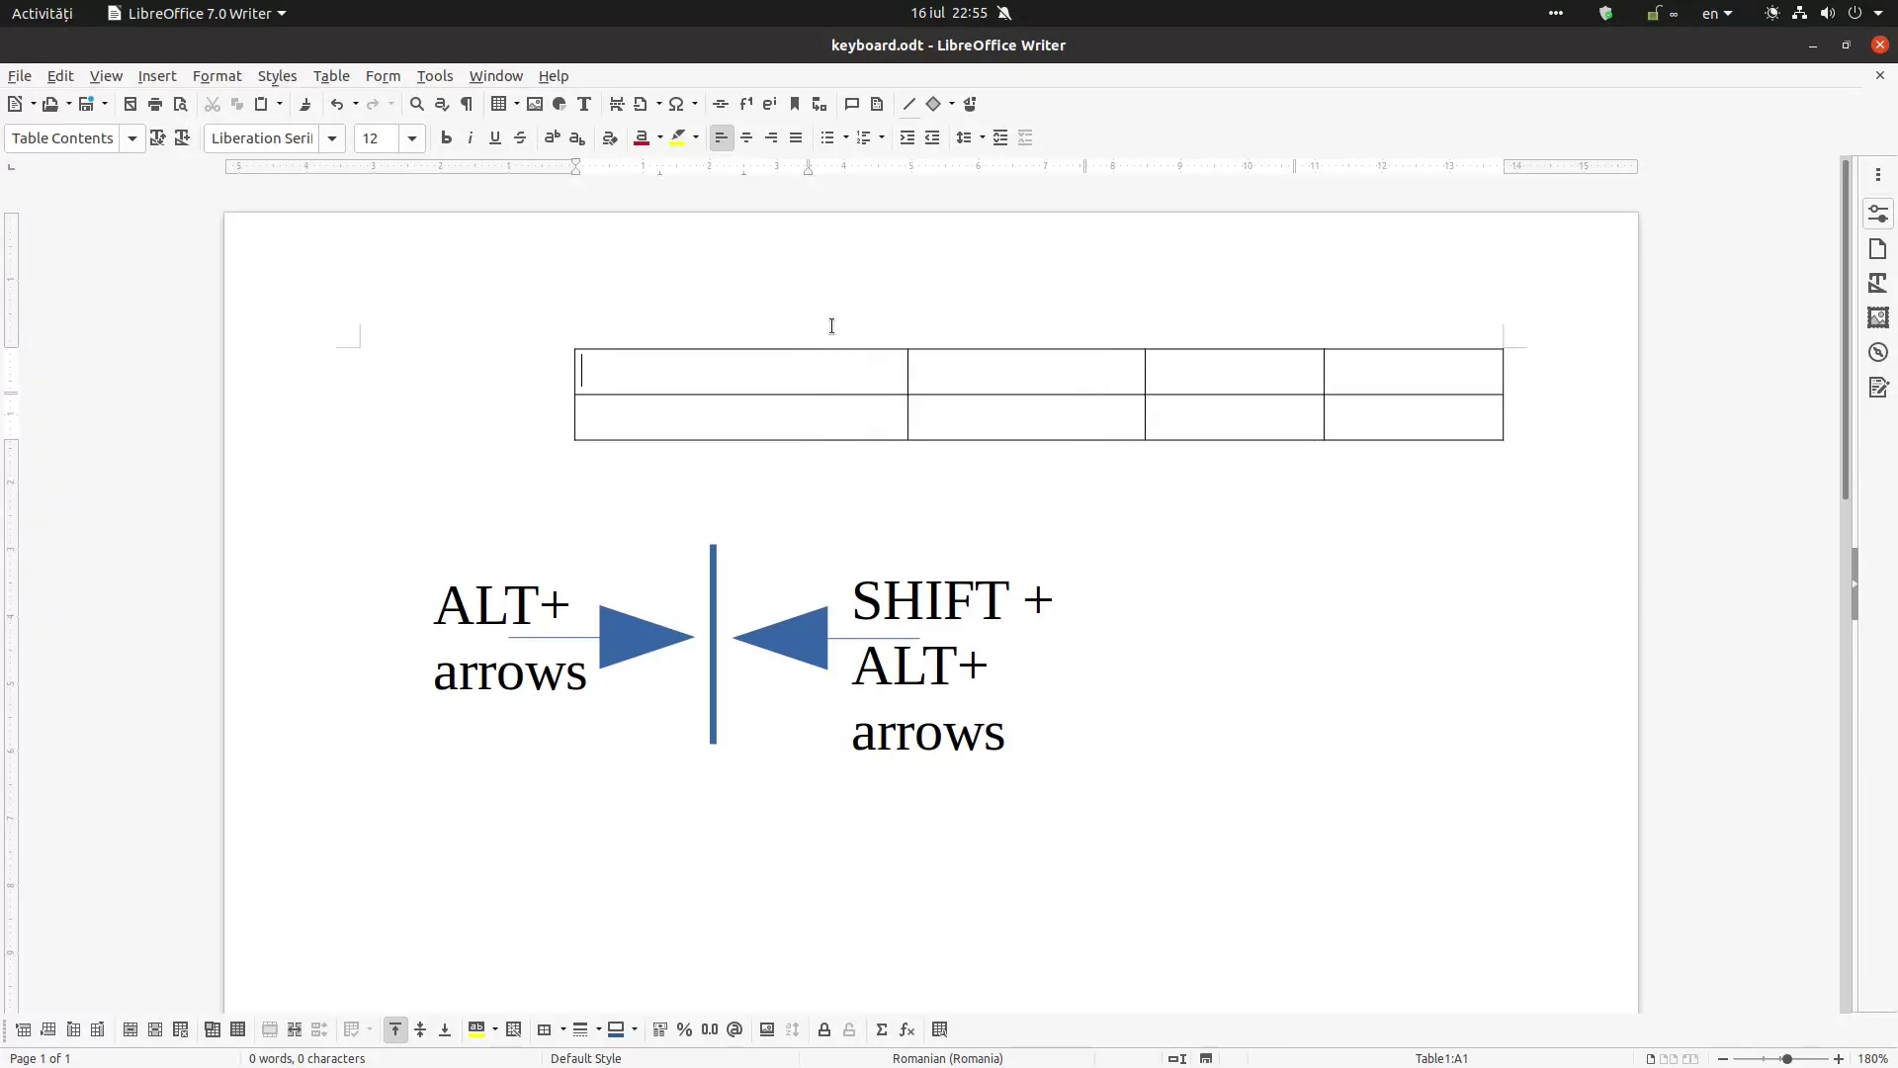
key("alt+Left")
key("alt+Left")
key("alt+Left")
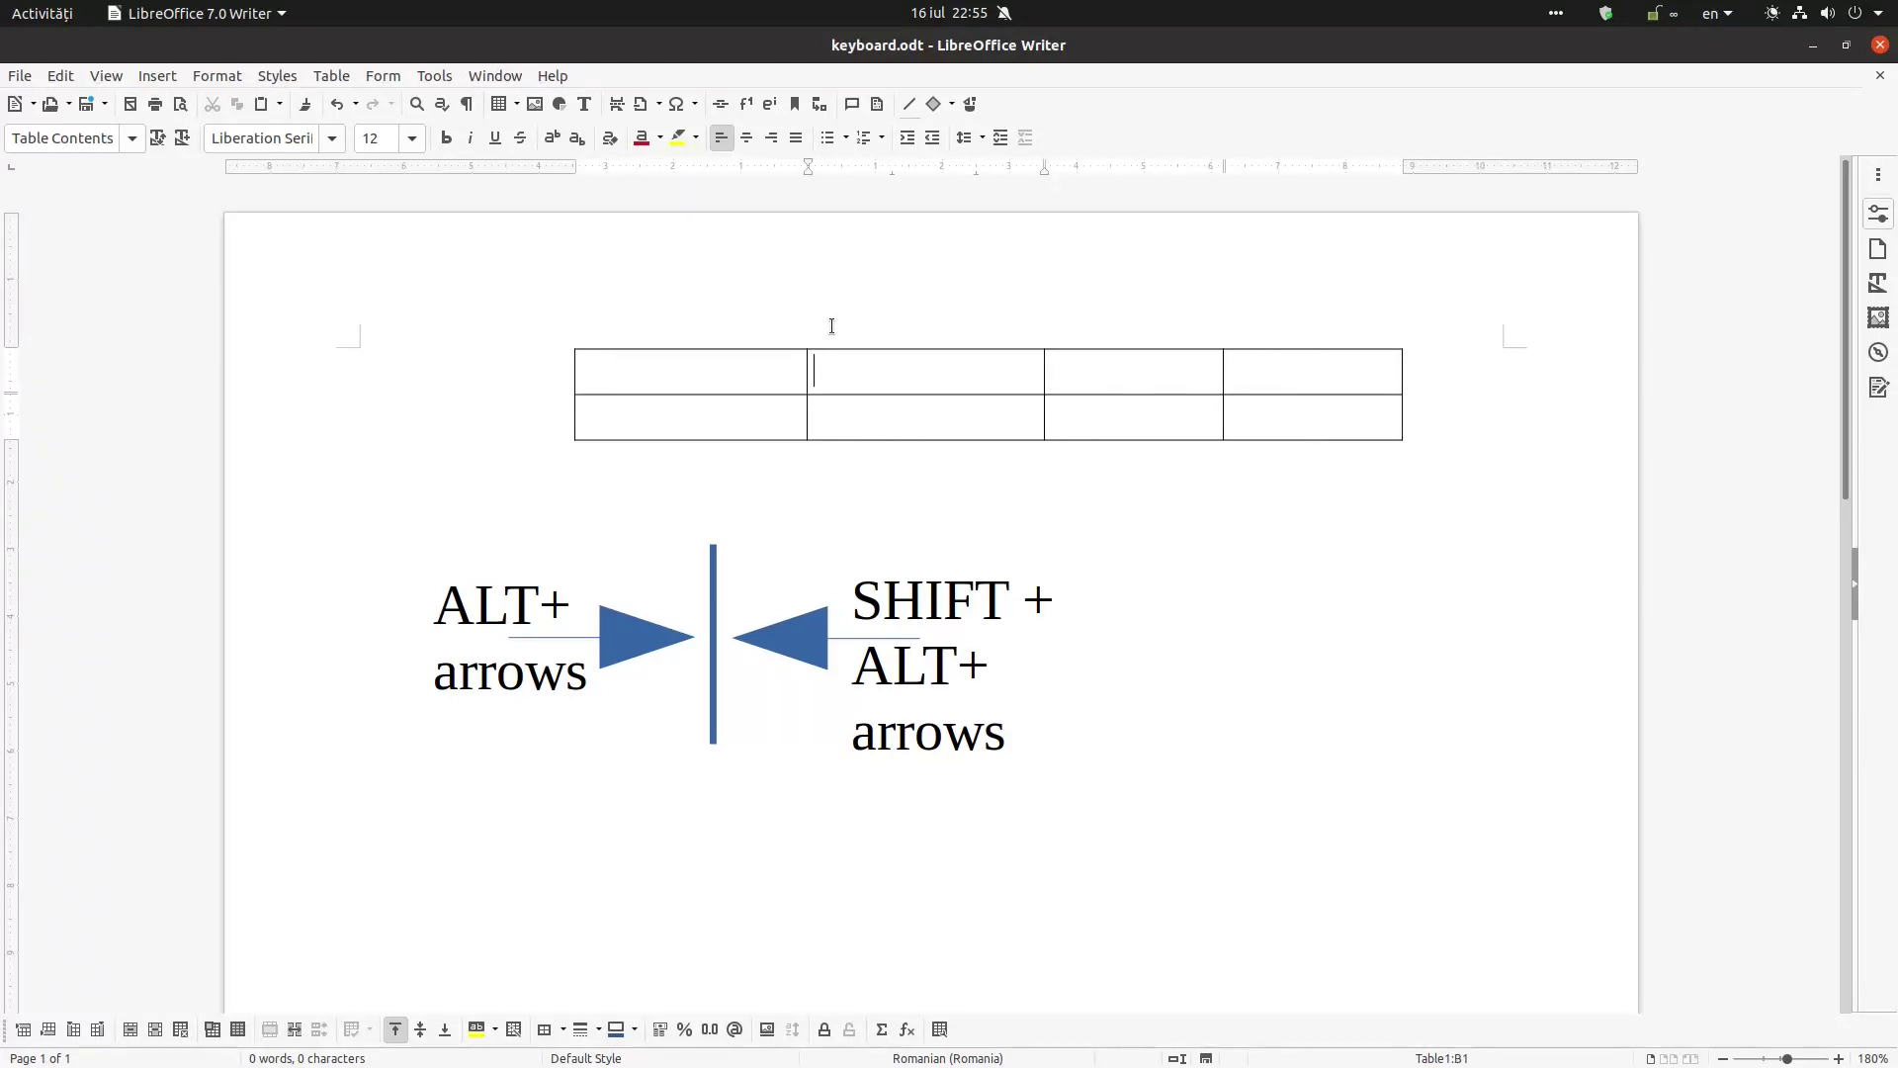
- Widen and then narrow columns B and C with Alt+Right/Left
key("alt")
key("alt+Right")
key("alt+Right")
key("alt+Left")
key("alt+Left")
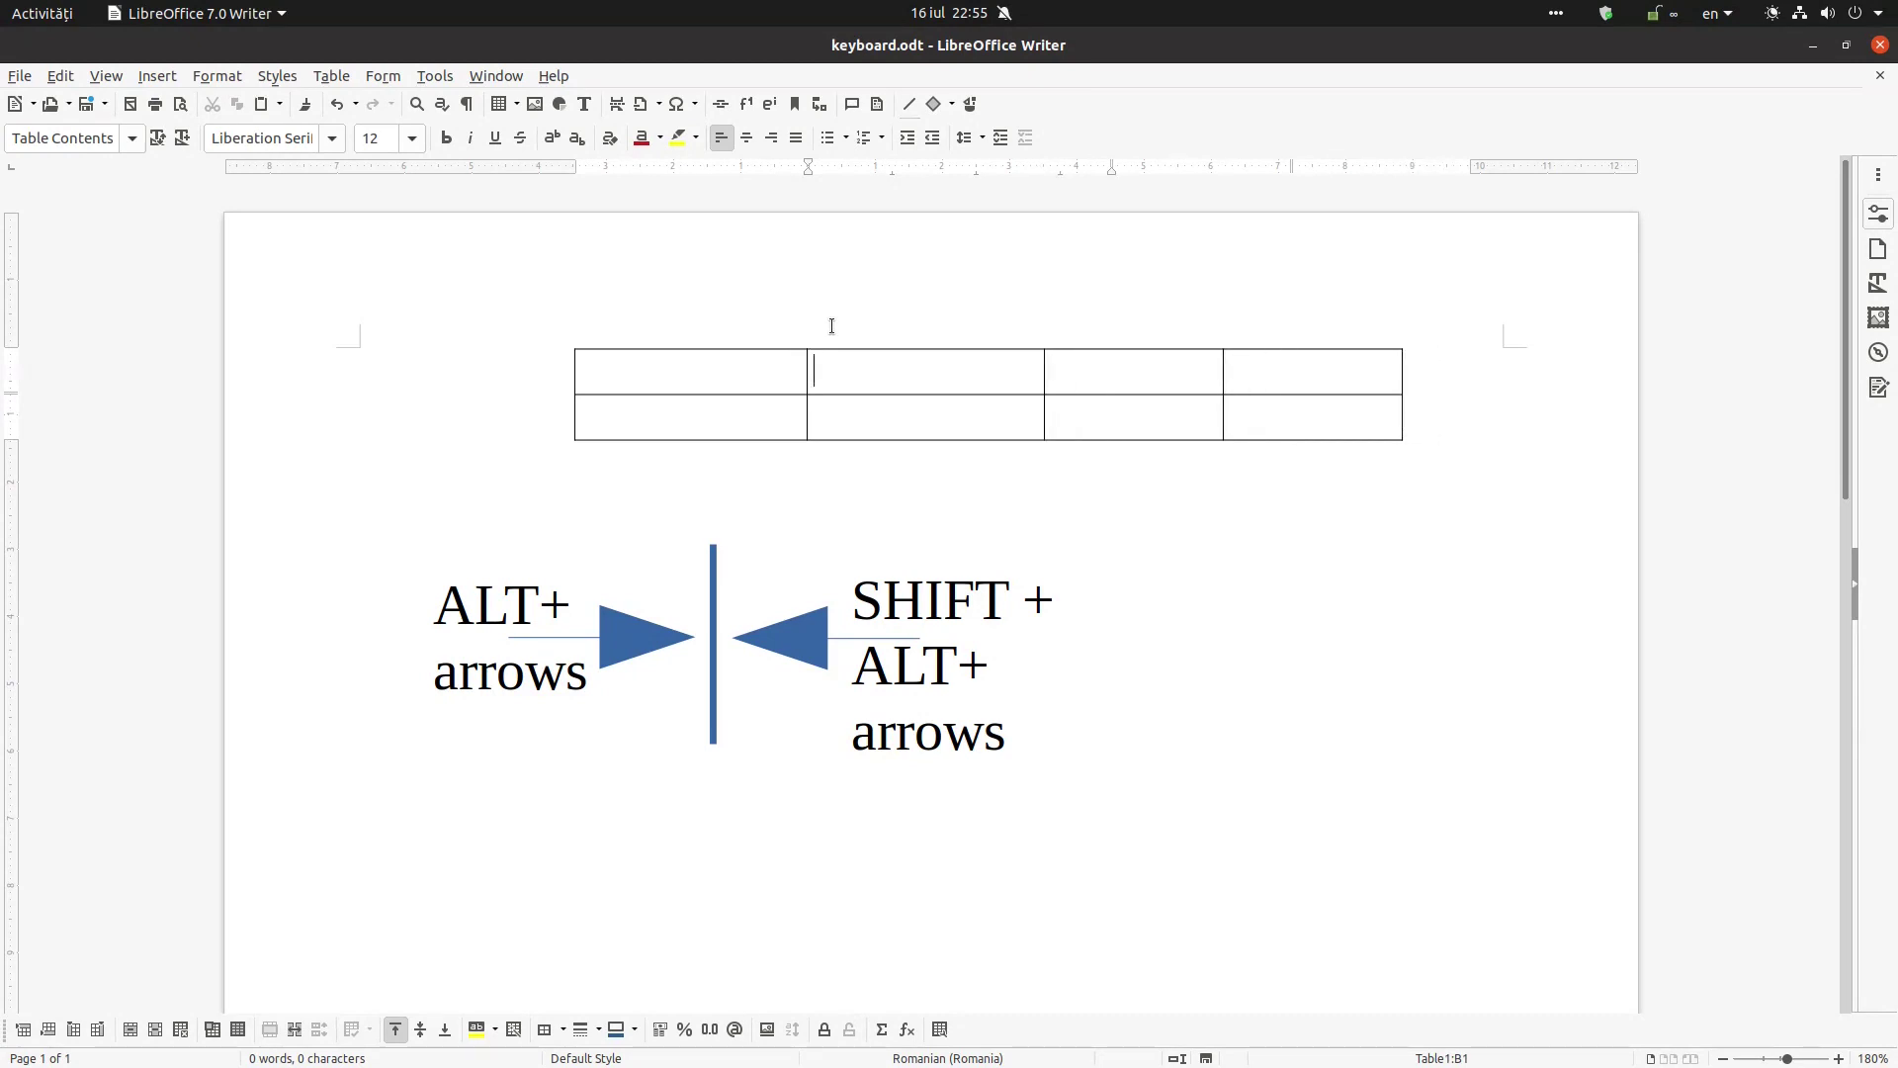
key("Tab")
key("alt+Right")
key("alt+Right")
key("alt+Left")
key("alt+Left")
- Move to column D, widen it, then narrow it to shrink the table
key("Tab")
key("Tab")
key("Tab")
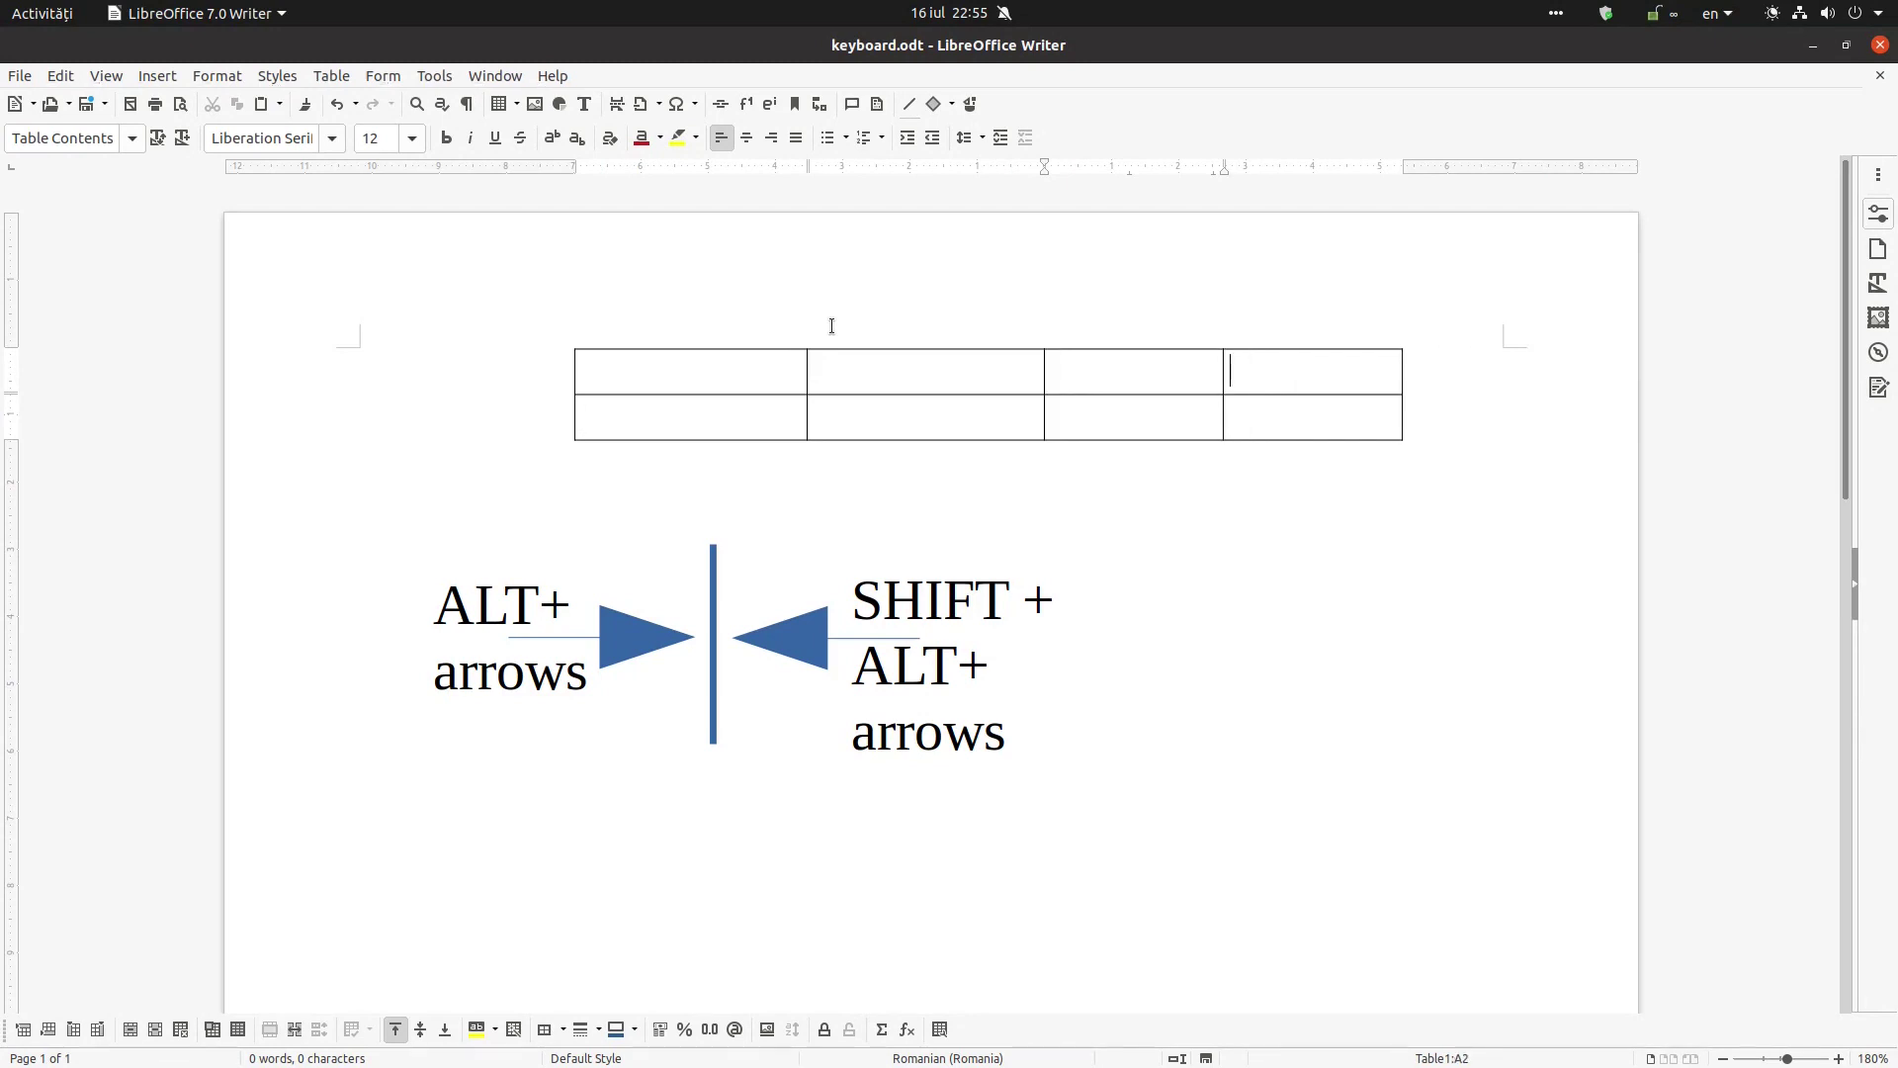
key("alt+Right")
key("alt+Right")
key("alt+Left")
key("alt+Left")
key("alt+Left")
key("alt+Left")
key("alt+Left")
key("alt+Right")
key("alt+Right")
- Push the table's left edge outward and back using Shift+Alt+Left/Right, then return to cell A1
key("shift+alt+Left")
key("shift+alt+Left")
key("shift+alt+Left")
key("shift+alt+Left")
key("shift+alt+Left")
key("shift+alt+Right")
key("shift+alt+Right")
key("shift+alt+Right")
key("shift+alt+Right")
key("shift+alt+Right")
key("shift+alt+Left")
key("shift+alt+Left")
key("shift+alt+Left")
key("shift+alt+Left")
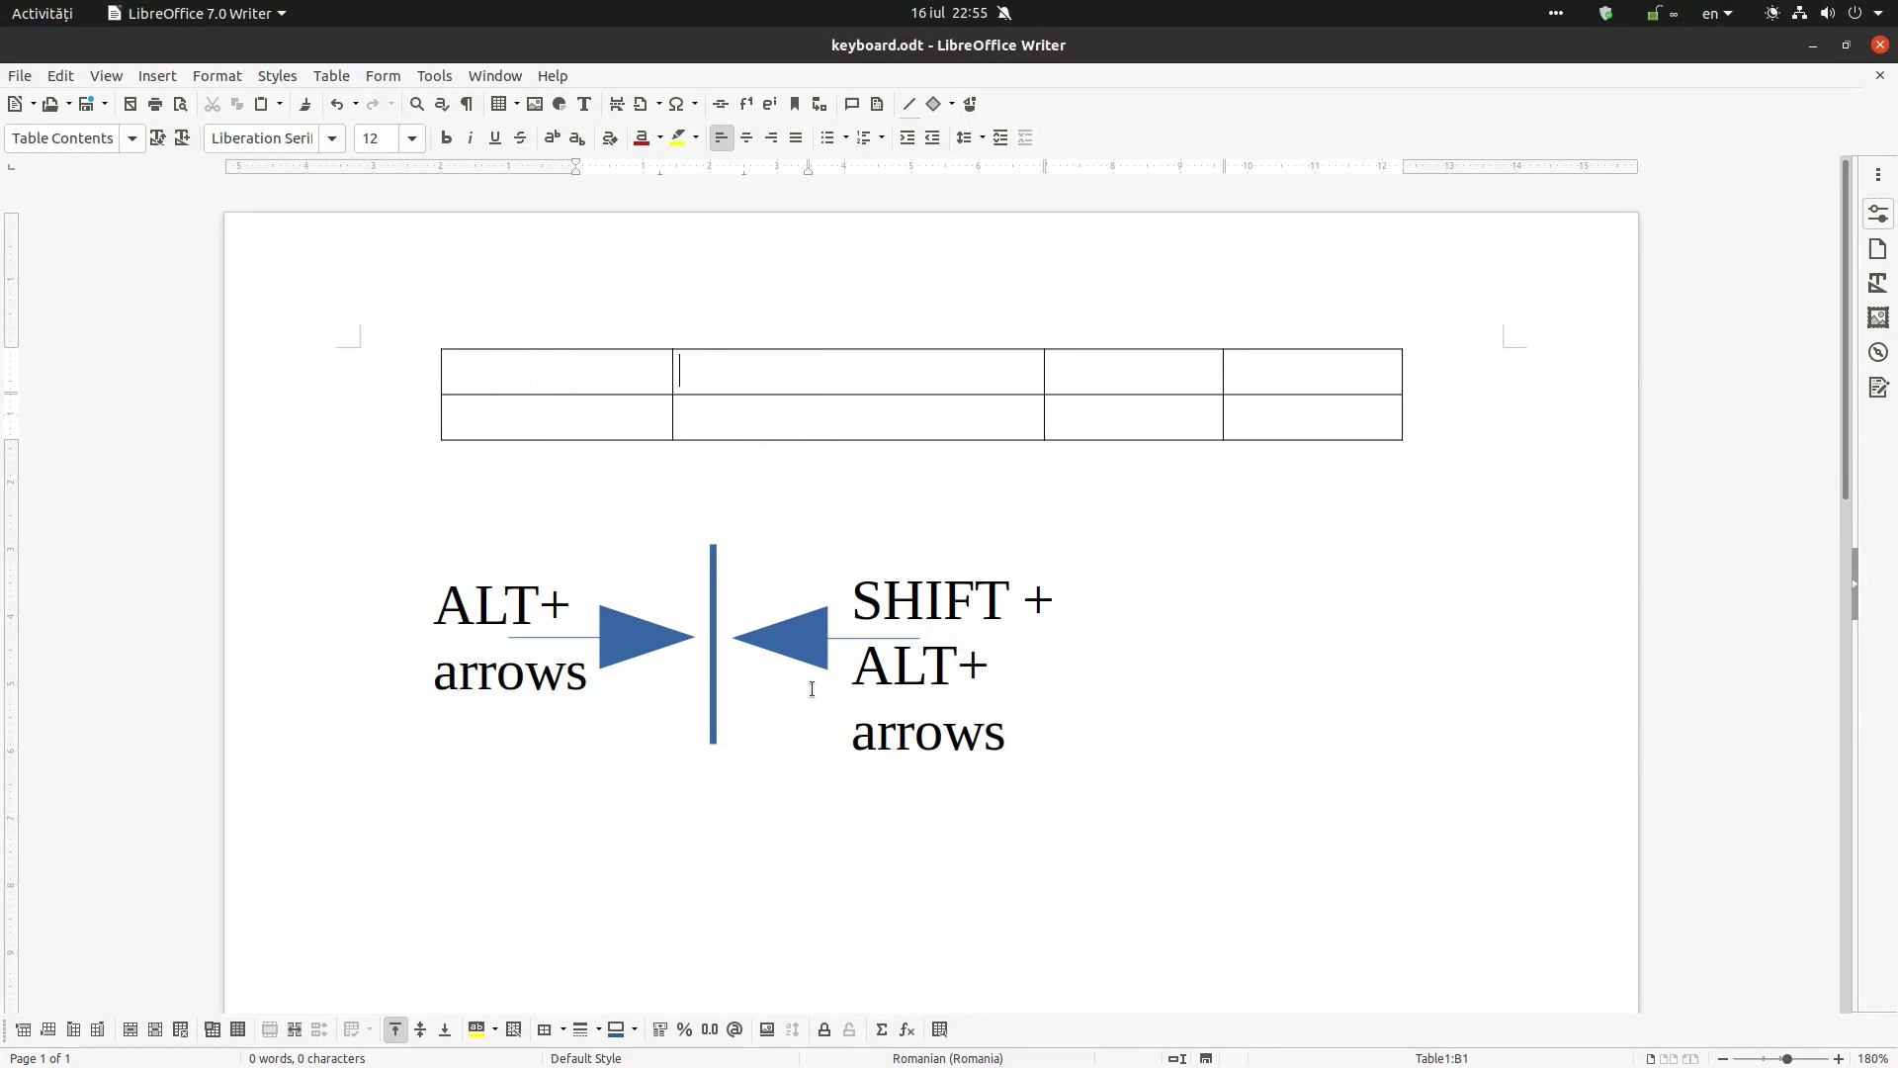
key("shift+alt+Left")
key("shift+alt+Right")
key("shift+alt+Right")
key("shift+alt+Right")
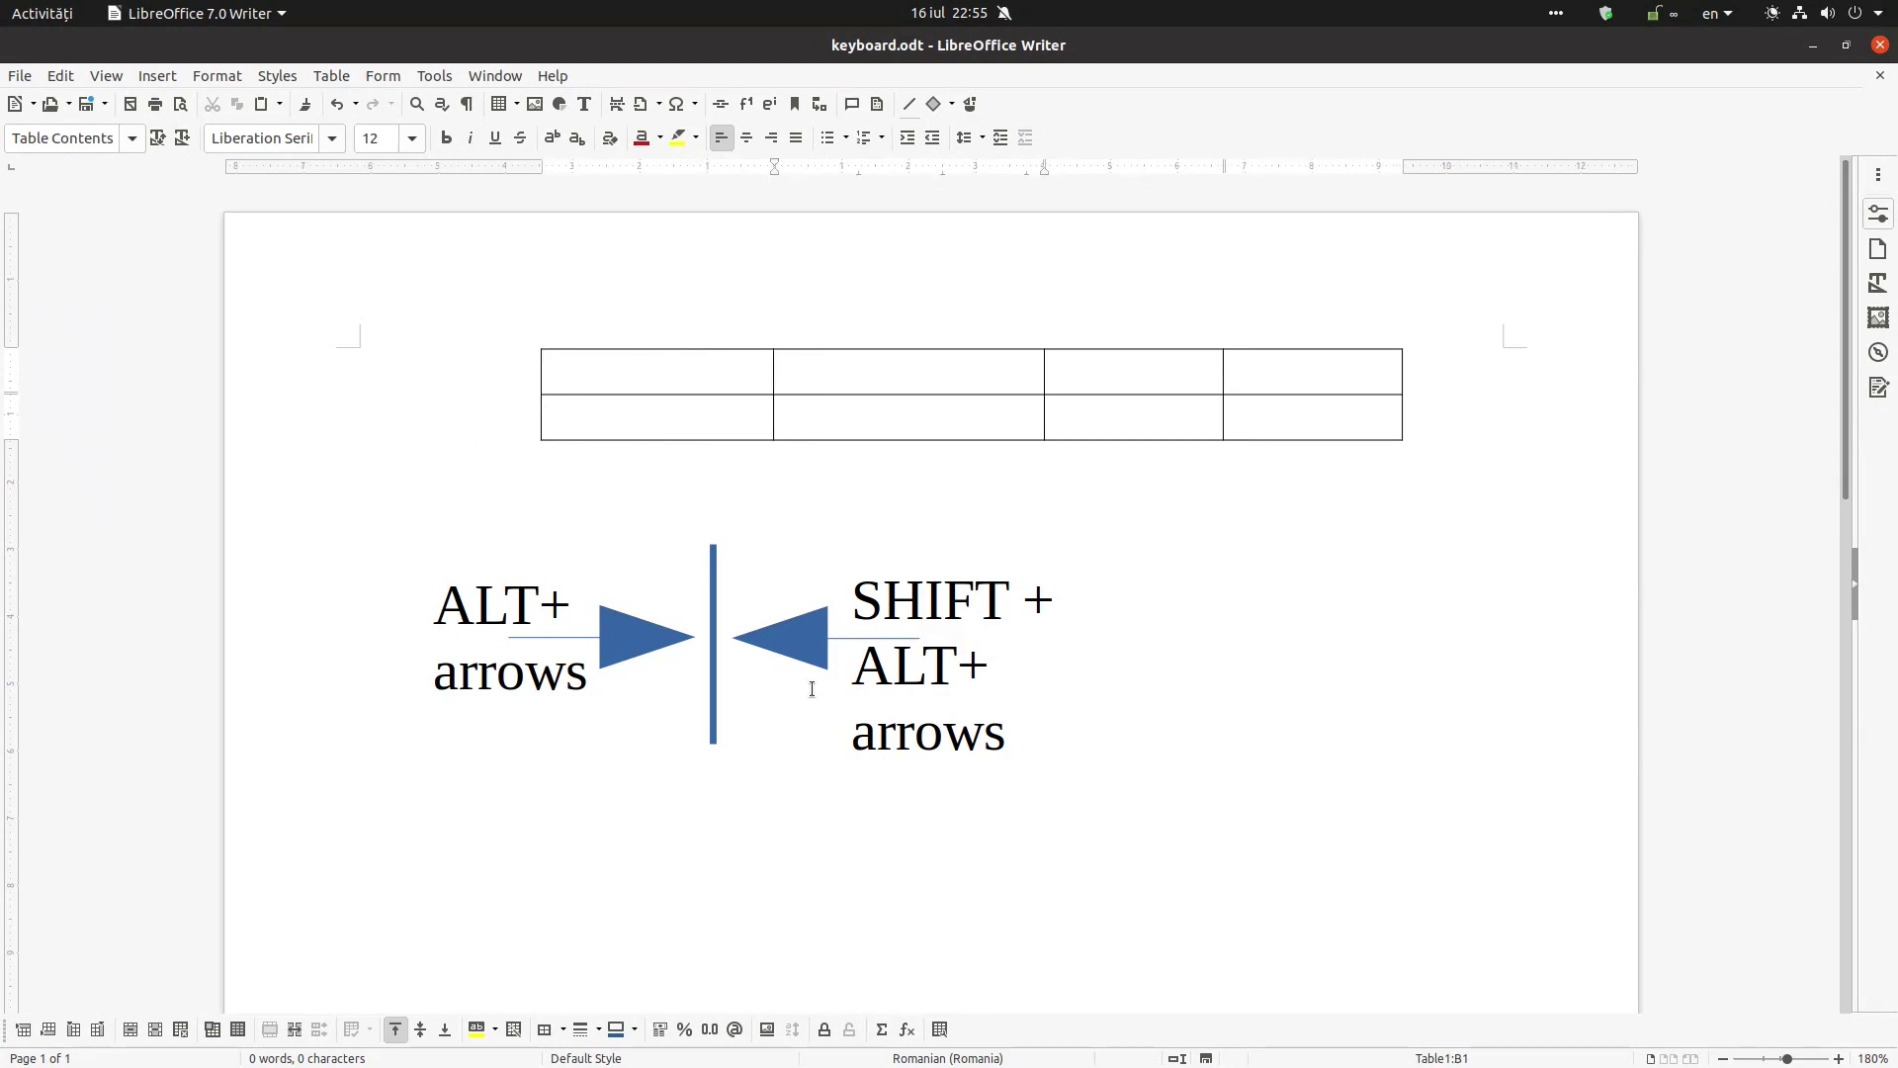
key("shift+alt+Left")
key("shift+alt+Left")
key("shift+alt+Left")
key("shift+alt+Right")
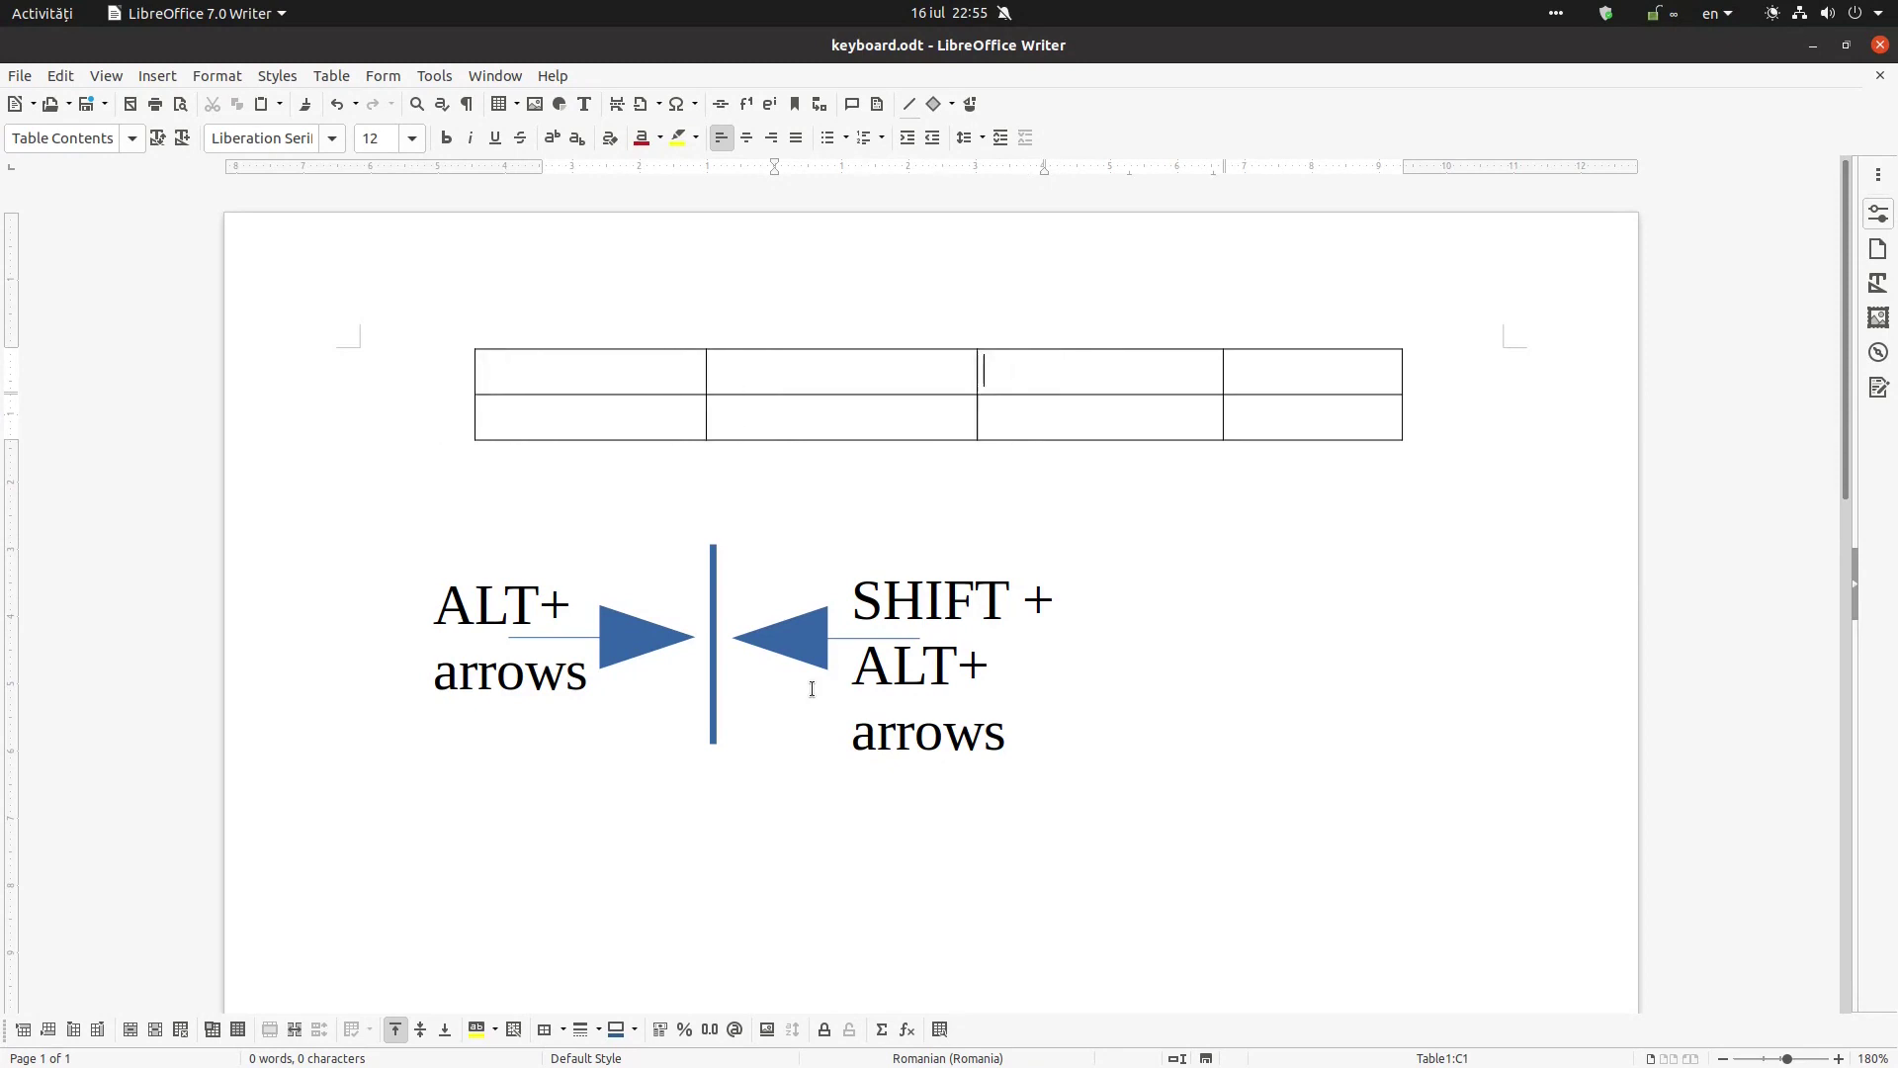
key("shift+alt+Right")
key("shift+alt+Right")
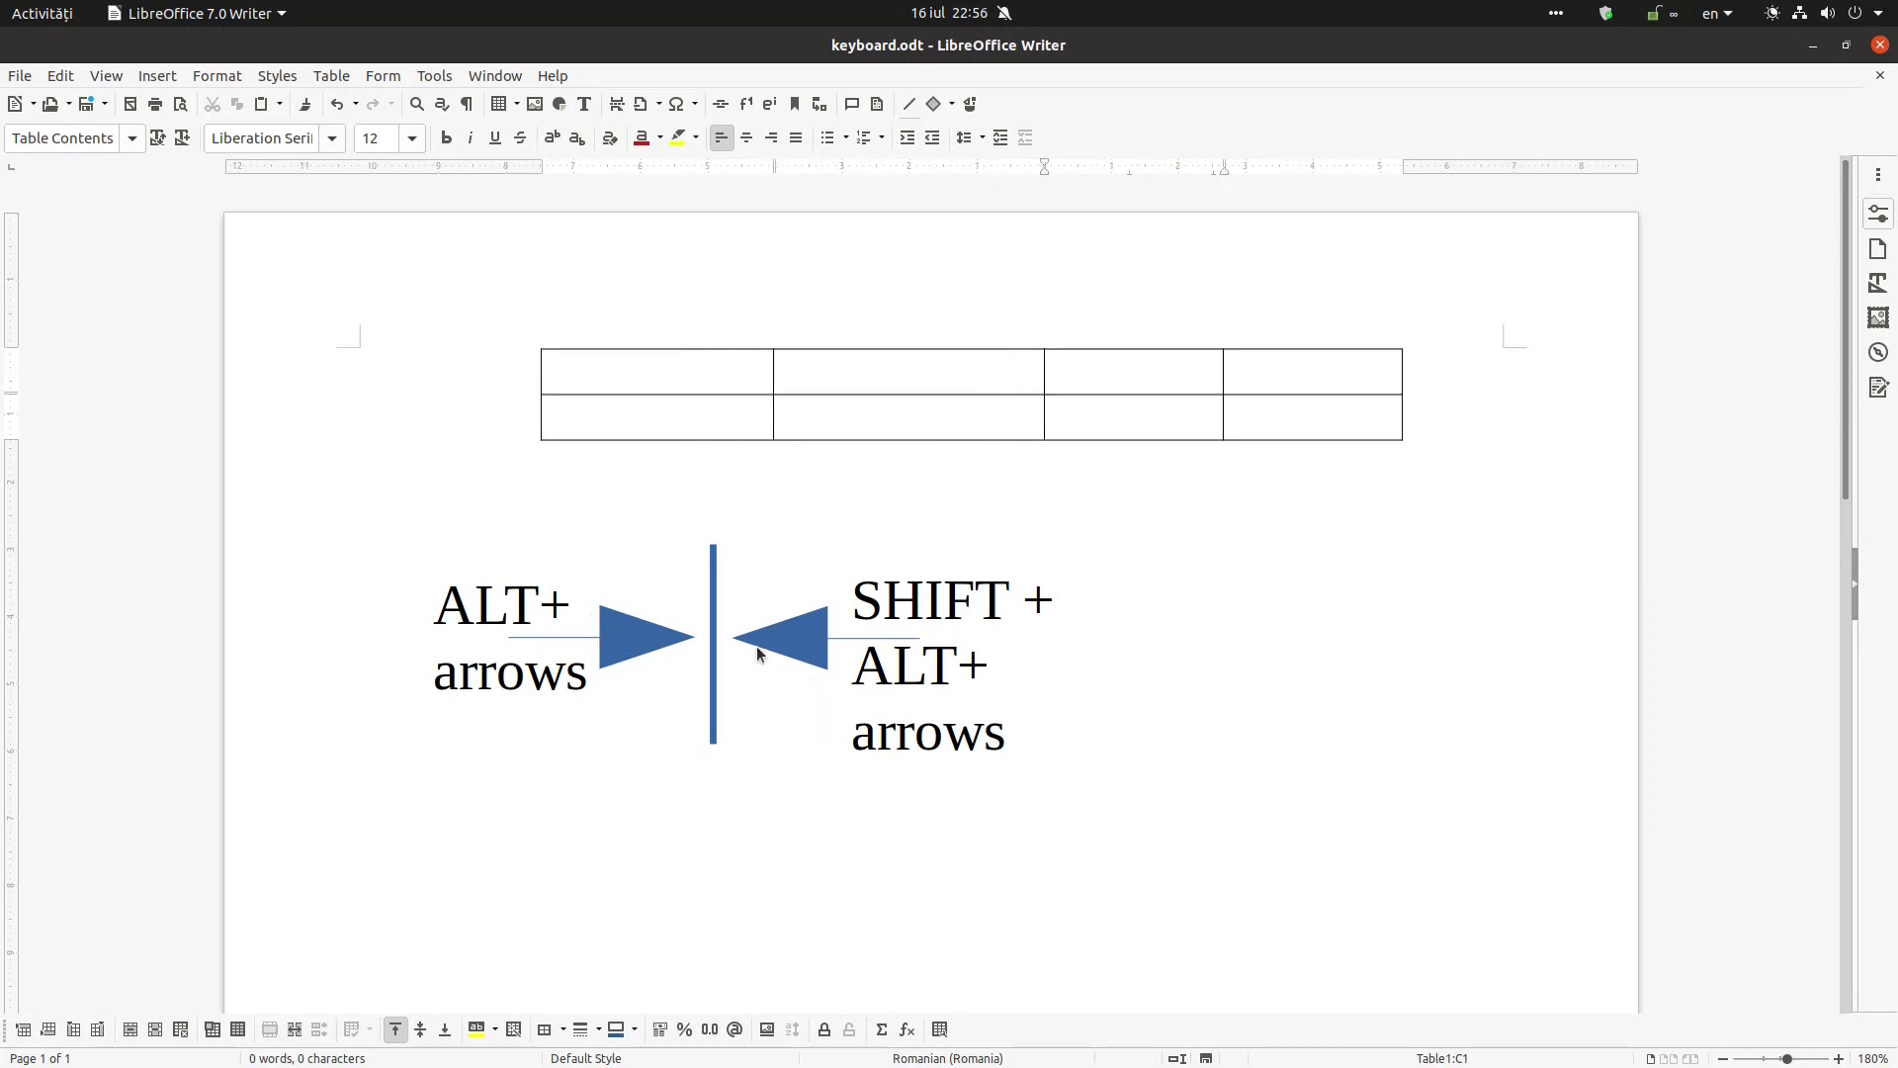
left_click(689, 365)
- Show the Writer Table options page, leaving Behavior of rows/columns on Variable
left_click(439, 79)
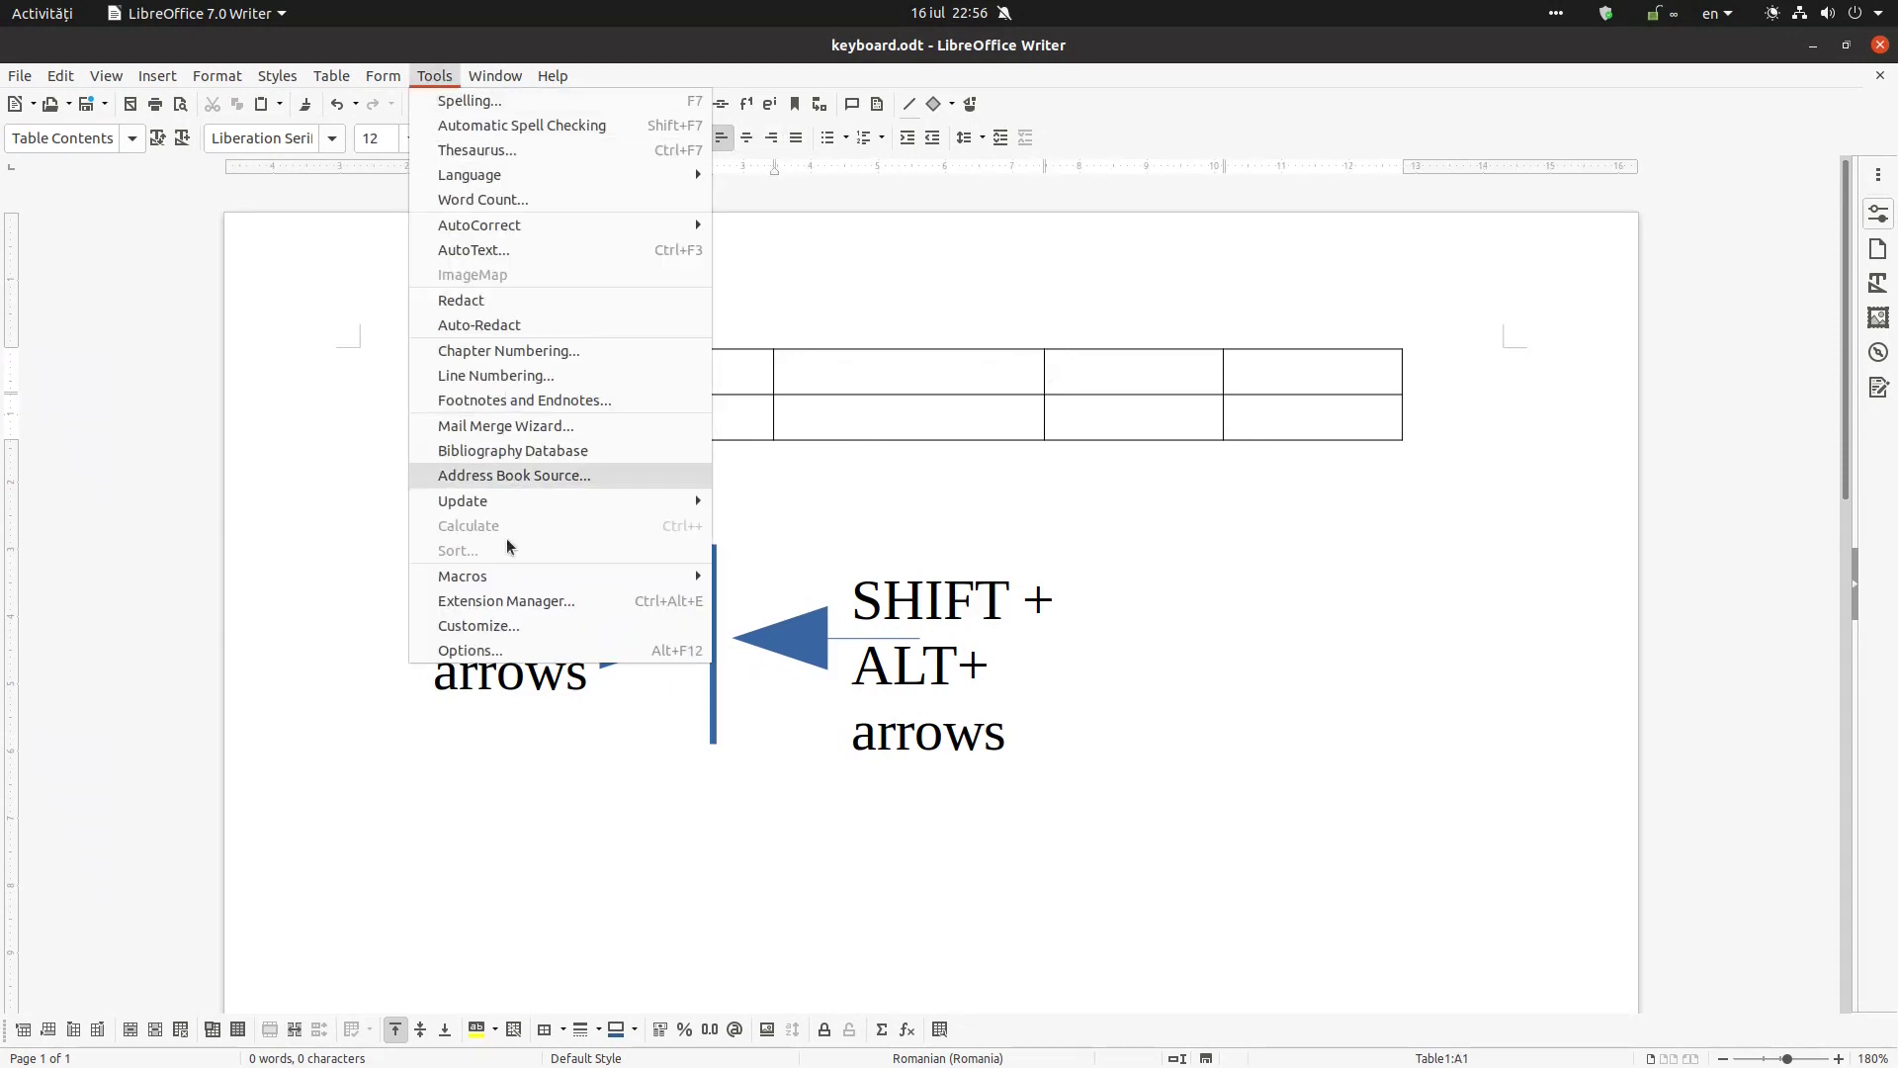
left_click(482, 649)
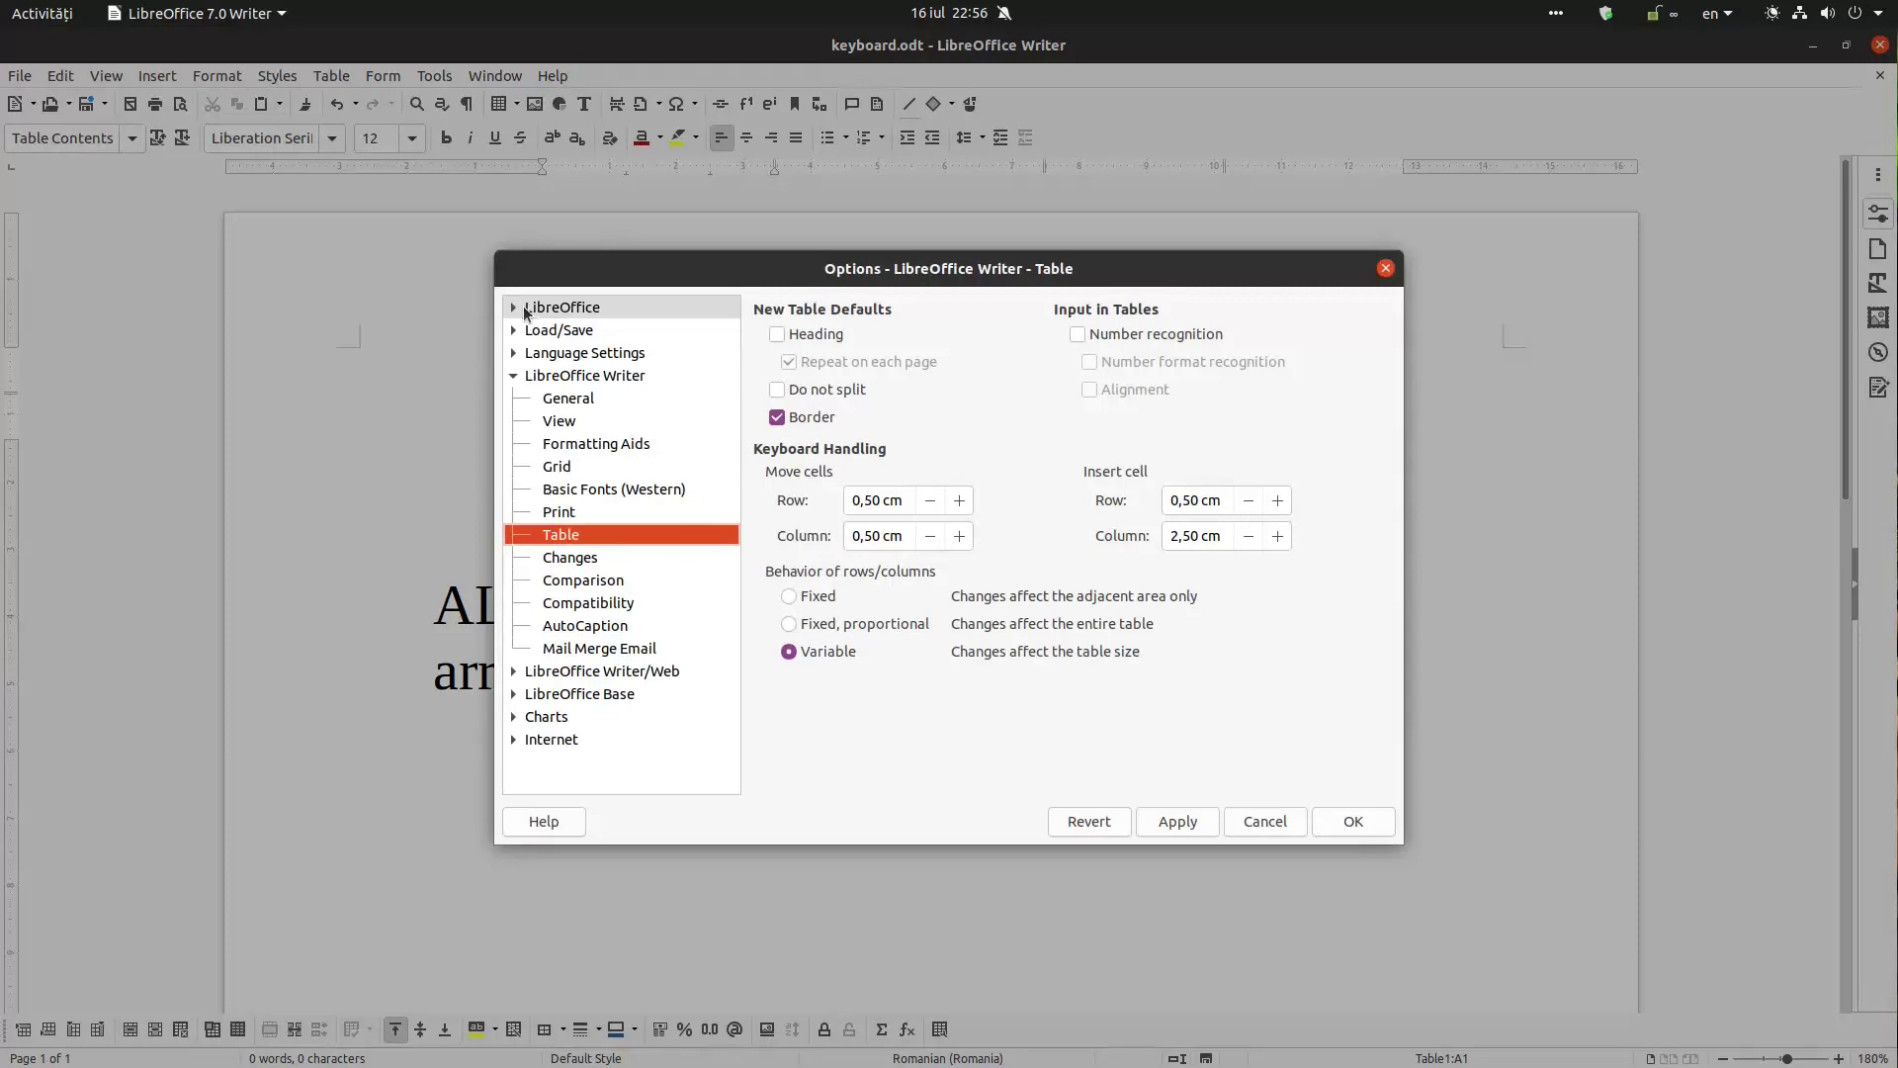
left_click(513, 375)
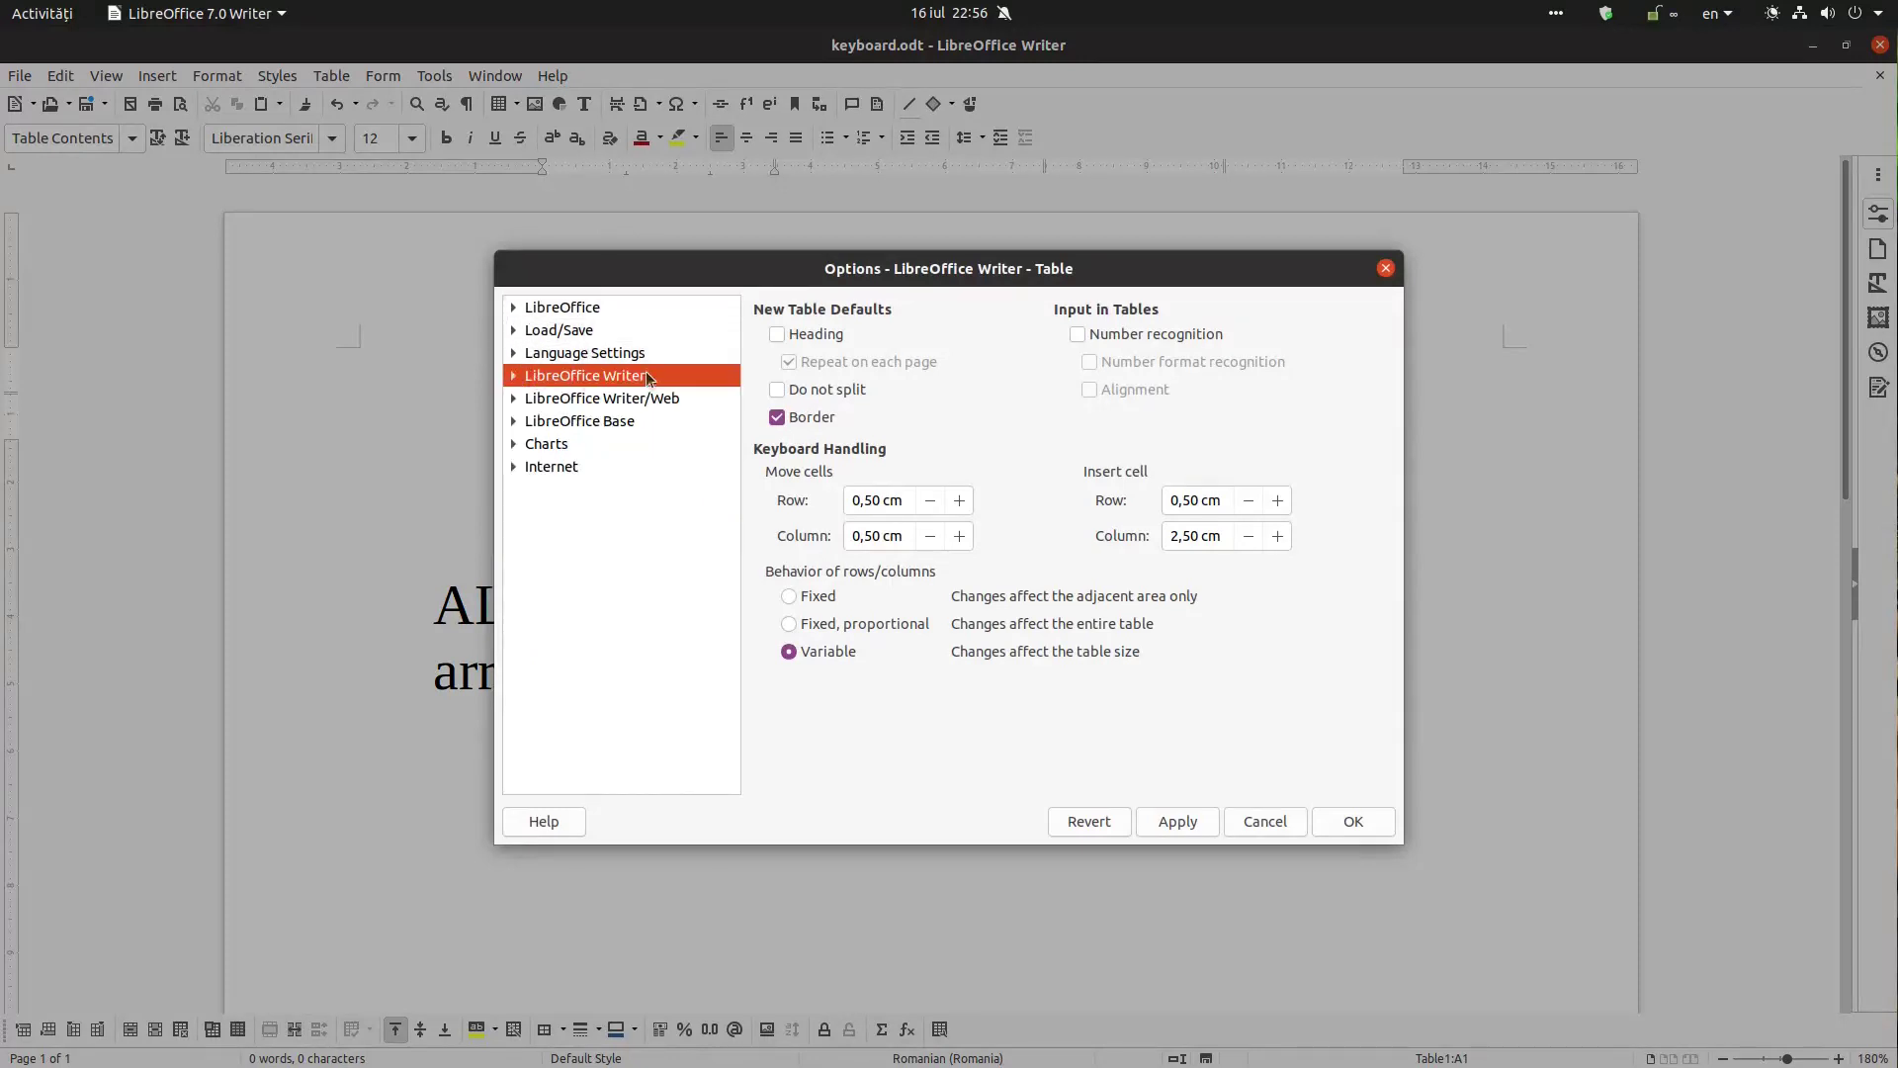
left_click(513, 377)
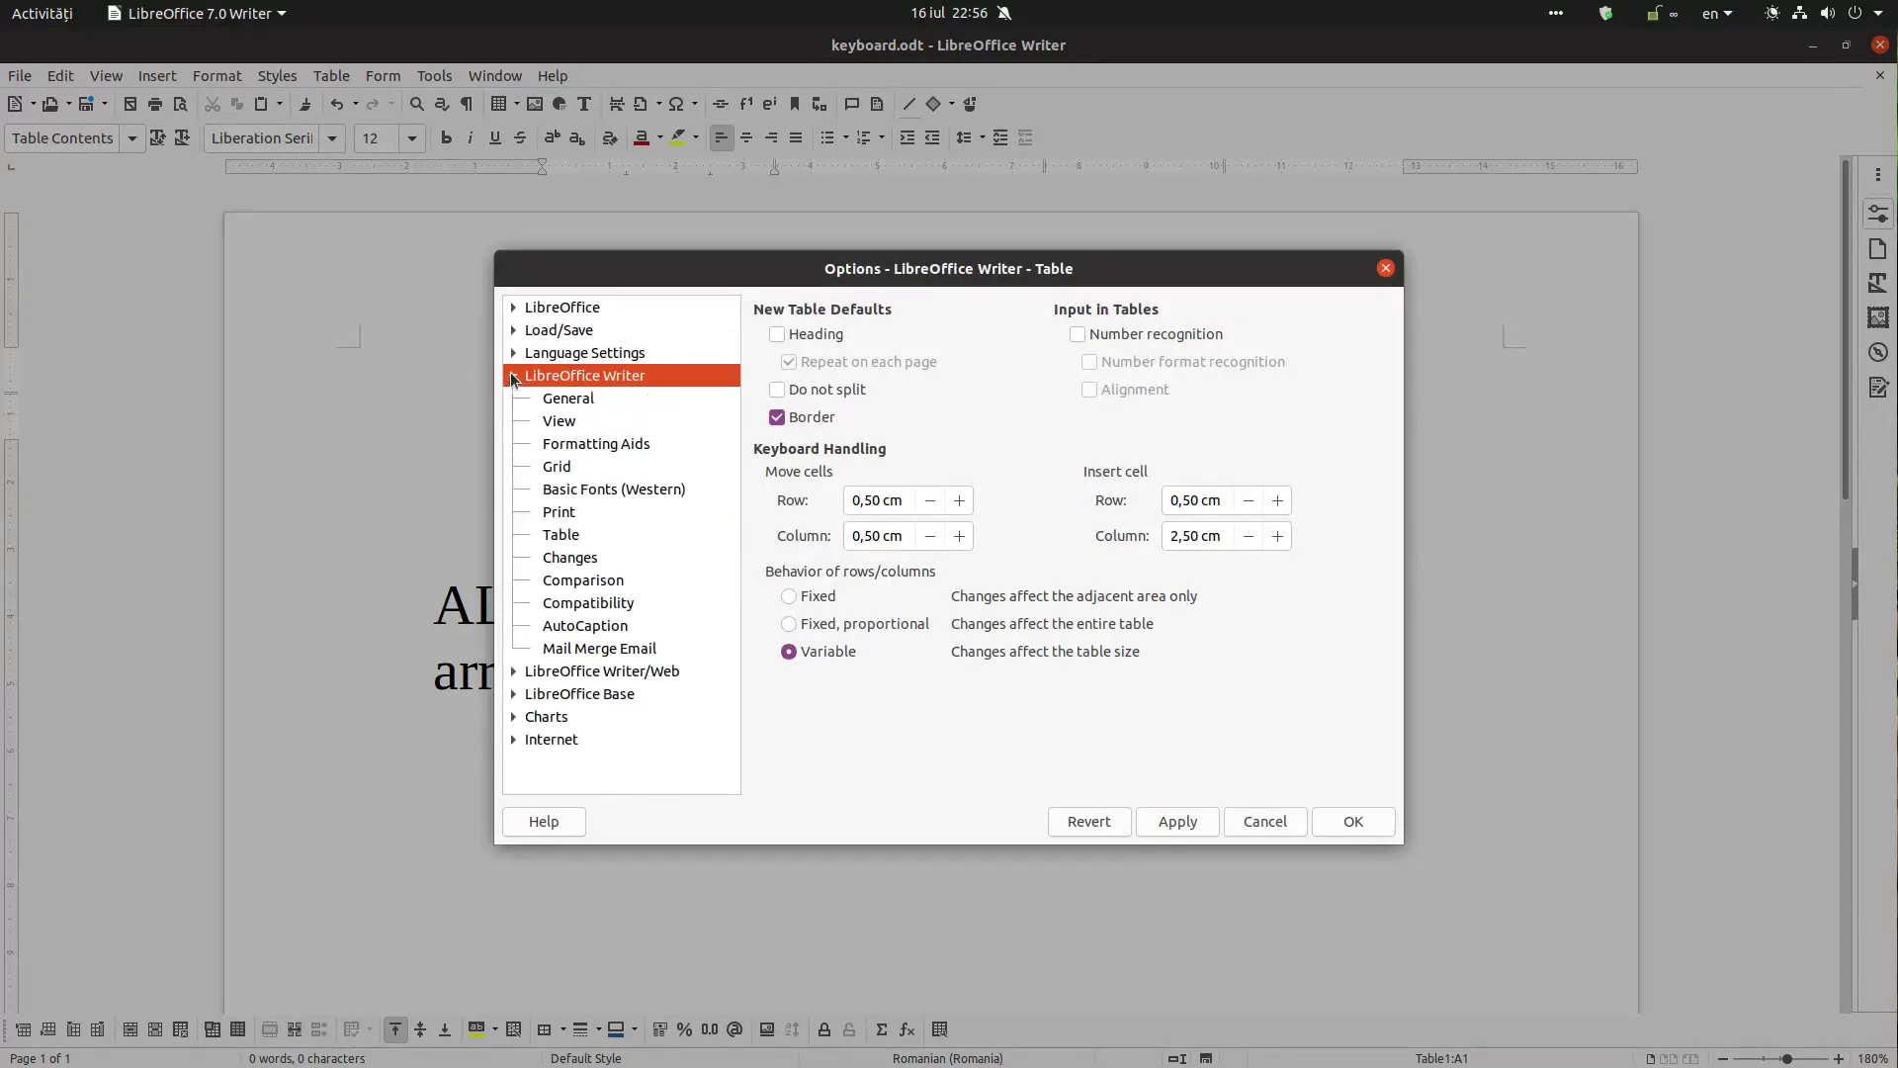
left_click(562, 533)
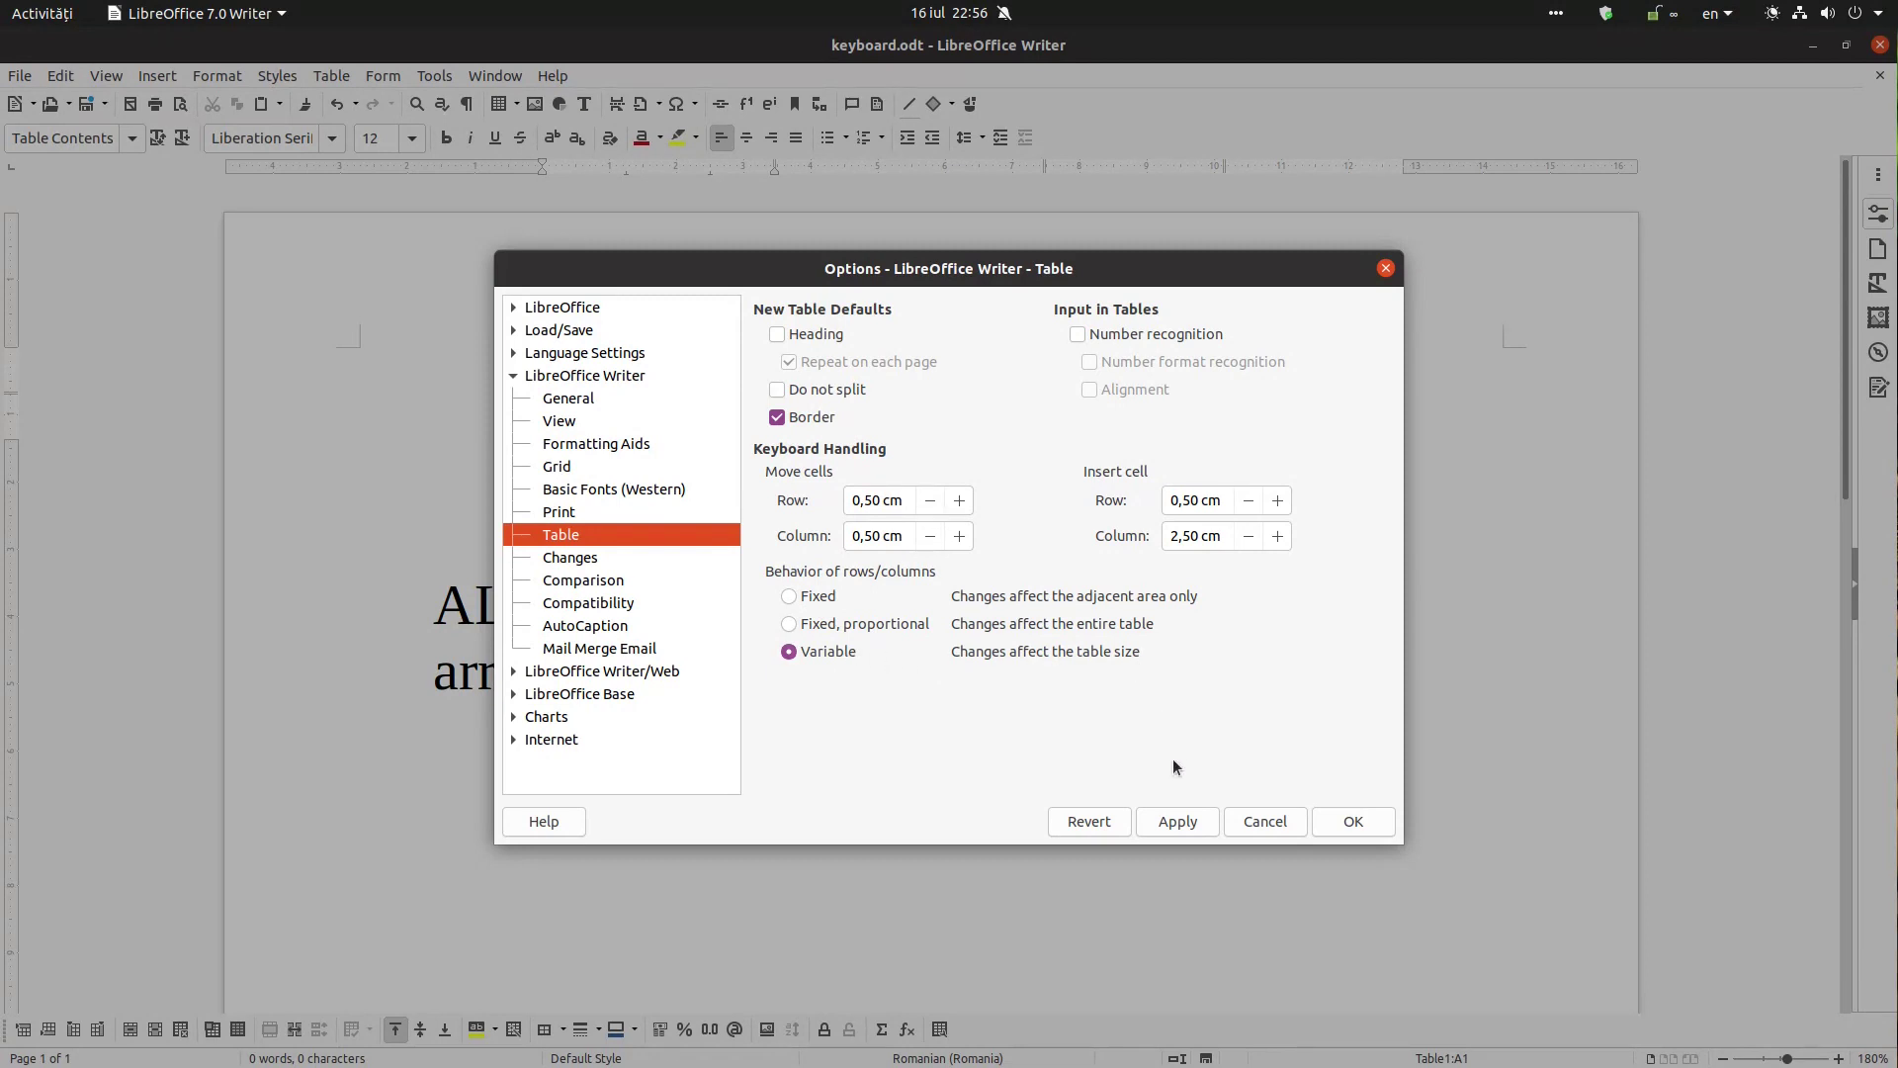
- Close the options, then stretch the table left from cell B1 and back with Shift+Alt arrows
left_click(1337, 824)
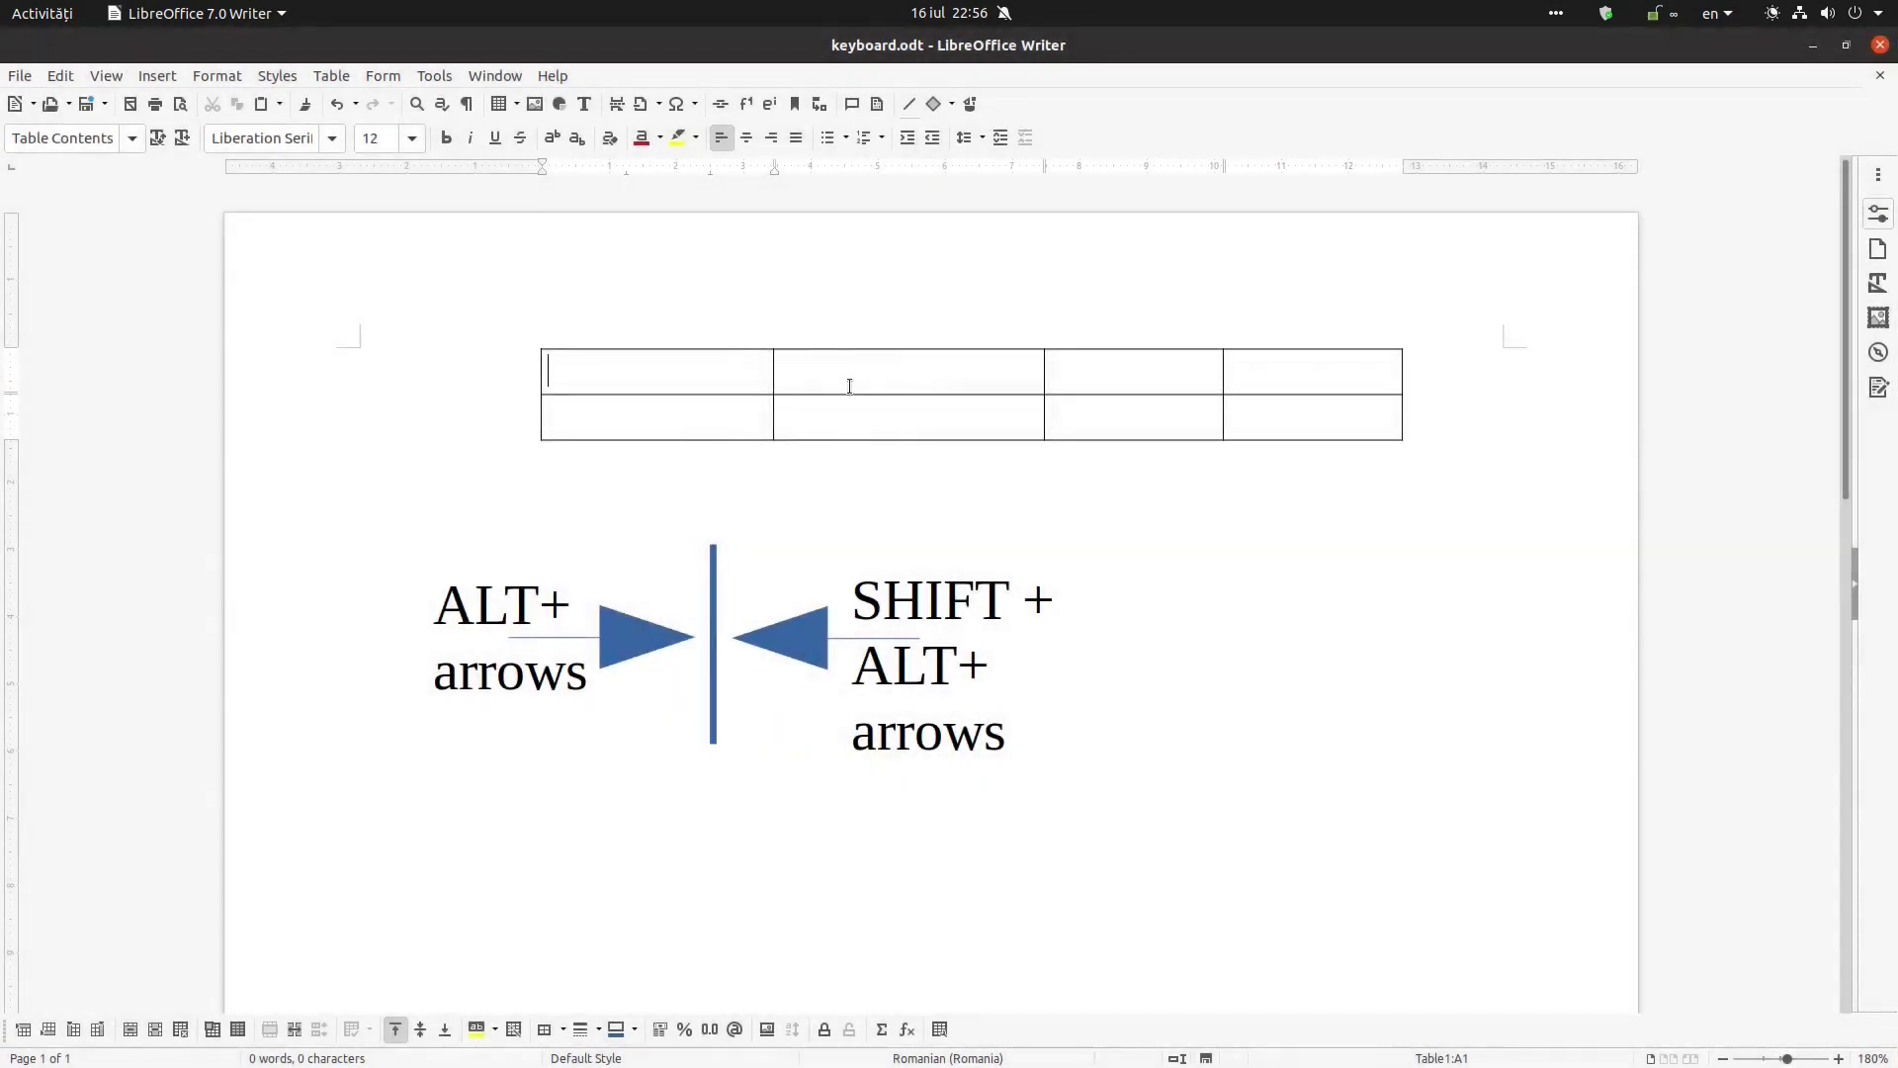
left_click(848, 385)
key("shift+alt+Left")
key("shift+alt+Left")
key("shift+alt+Left")
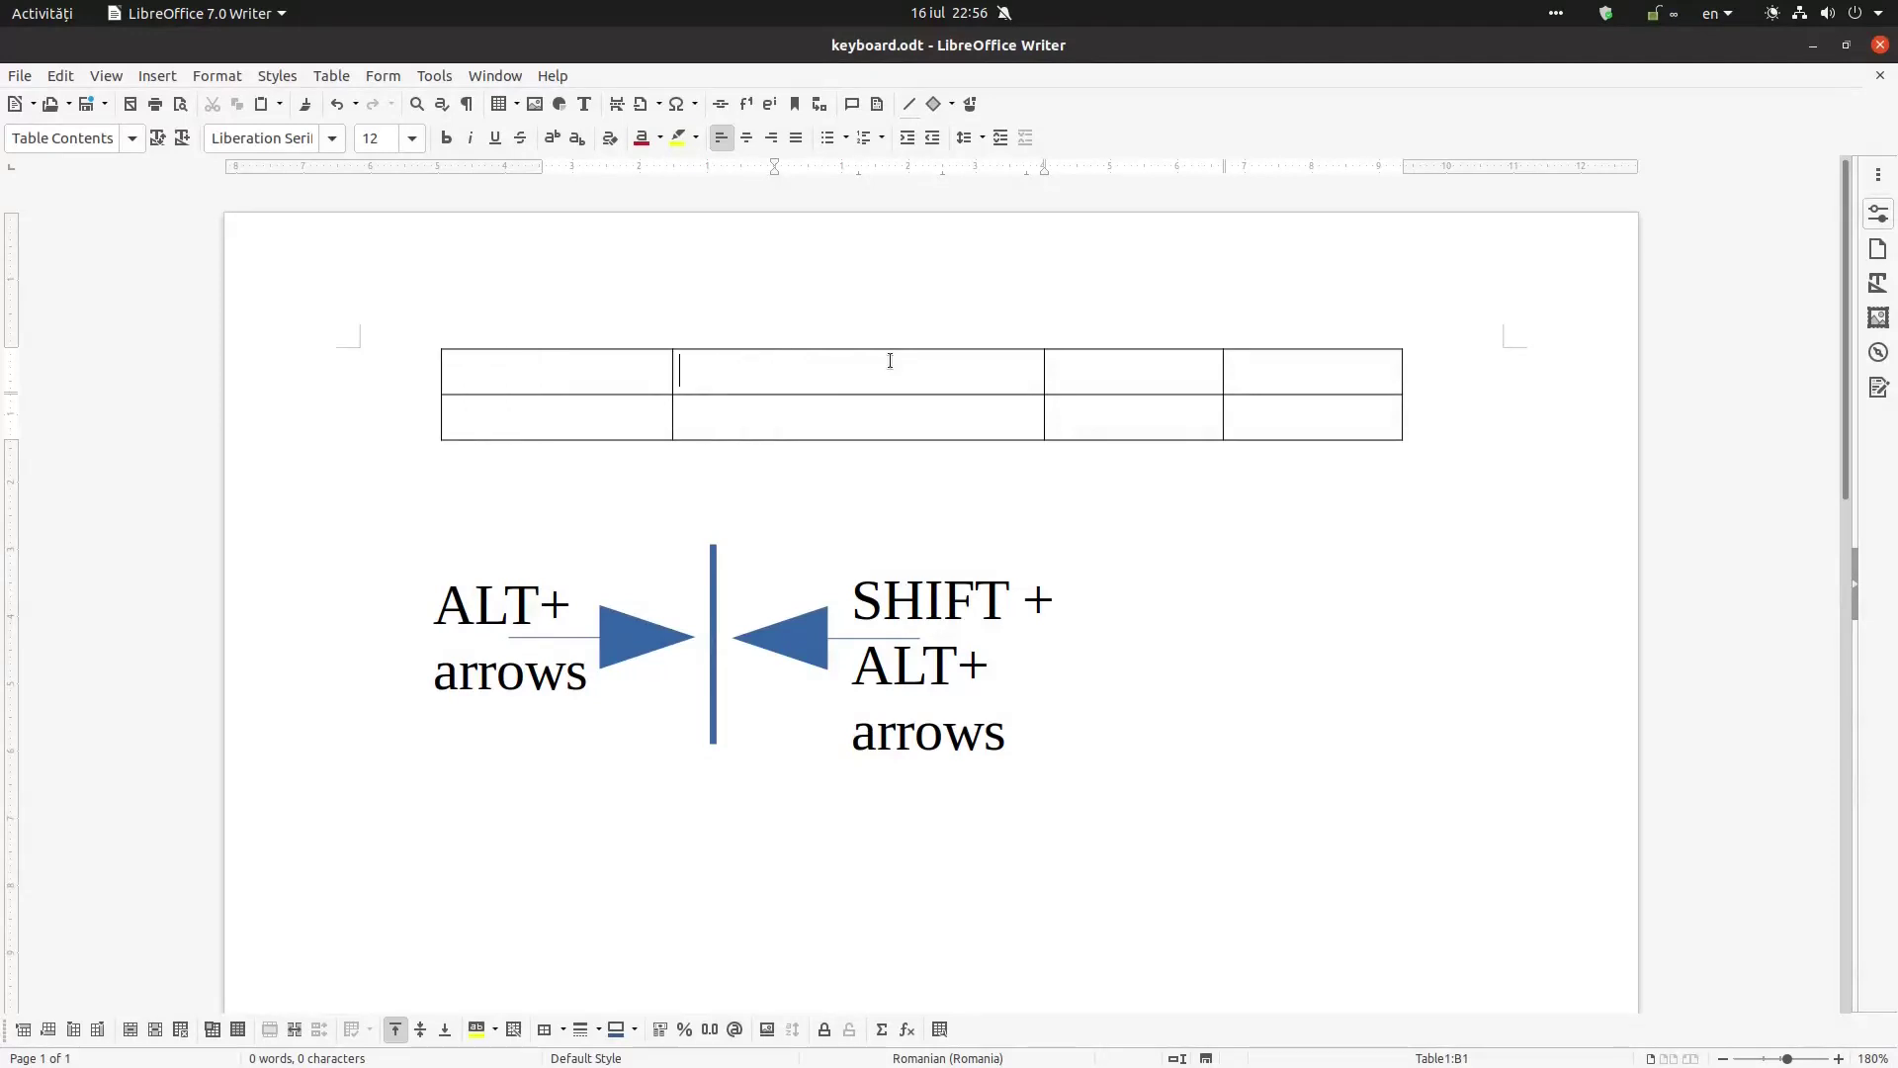
key("shift+alt+Right")
key("shift+alt+Right")
key("shift+alt+Right")
key("shift+alt+Right")
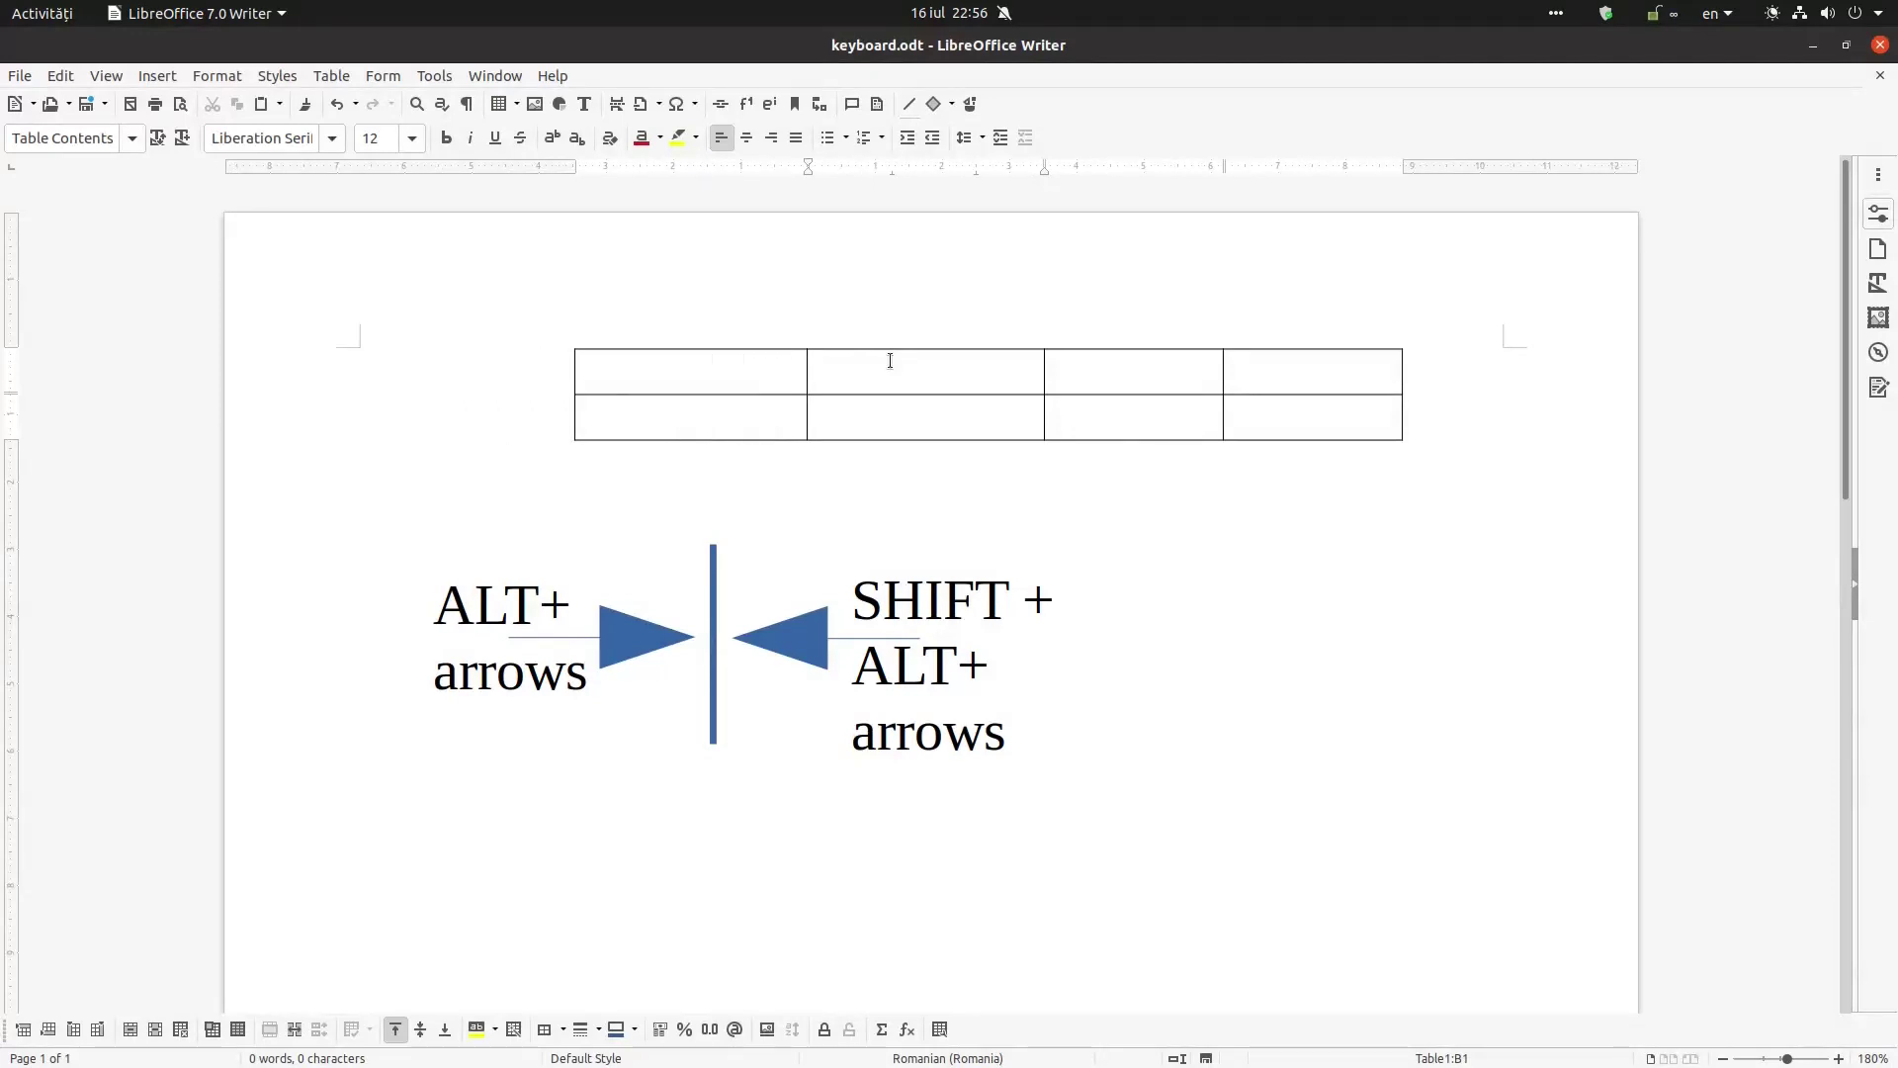
- Set Behavior of rows/columns to Fixed in the Writer Table options and confirm
left_click(433, 74)
left_click(498, 648)
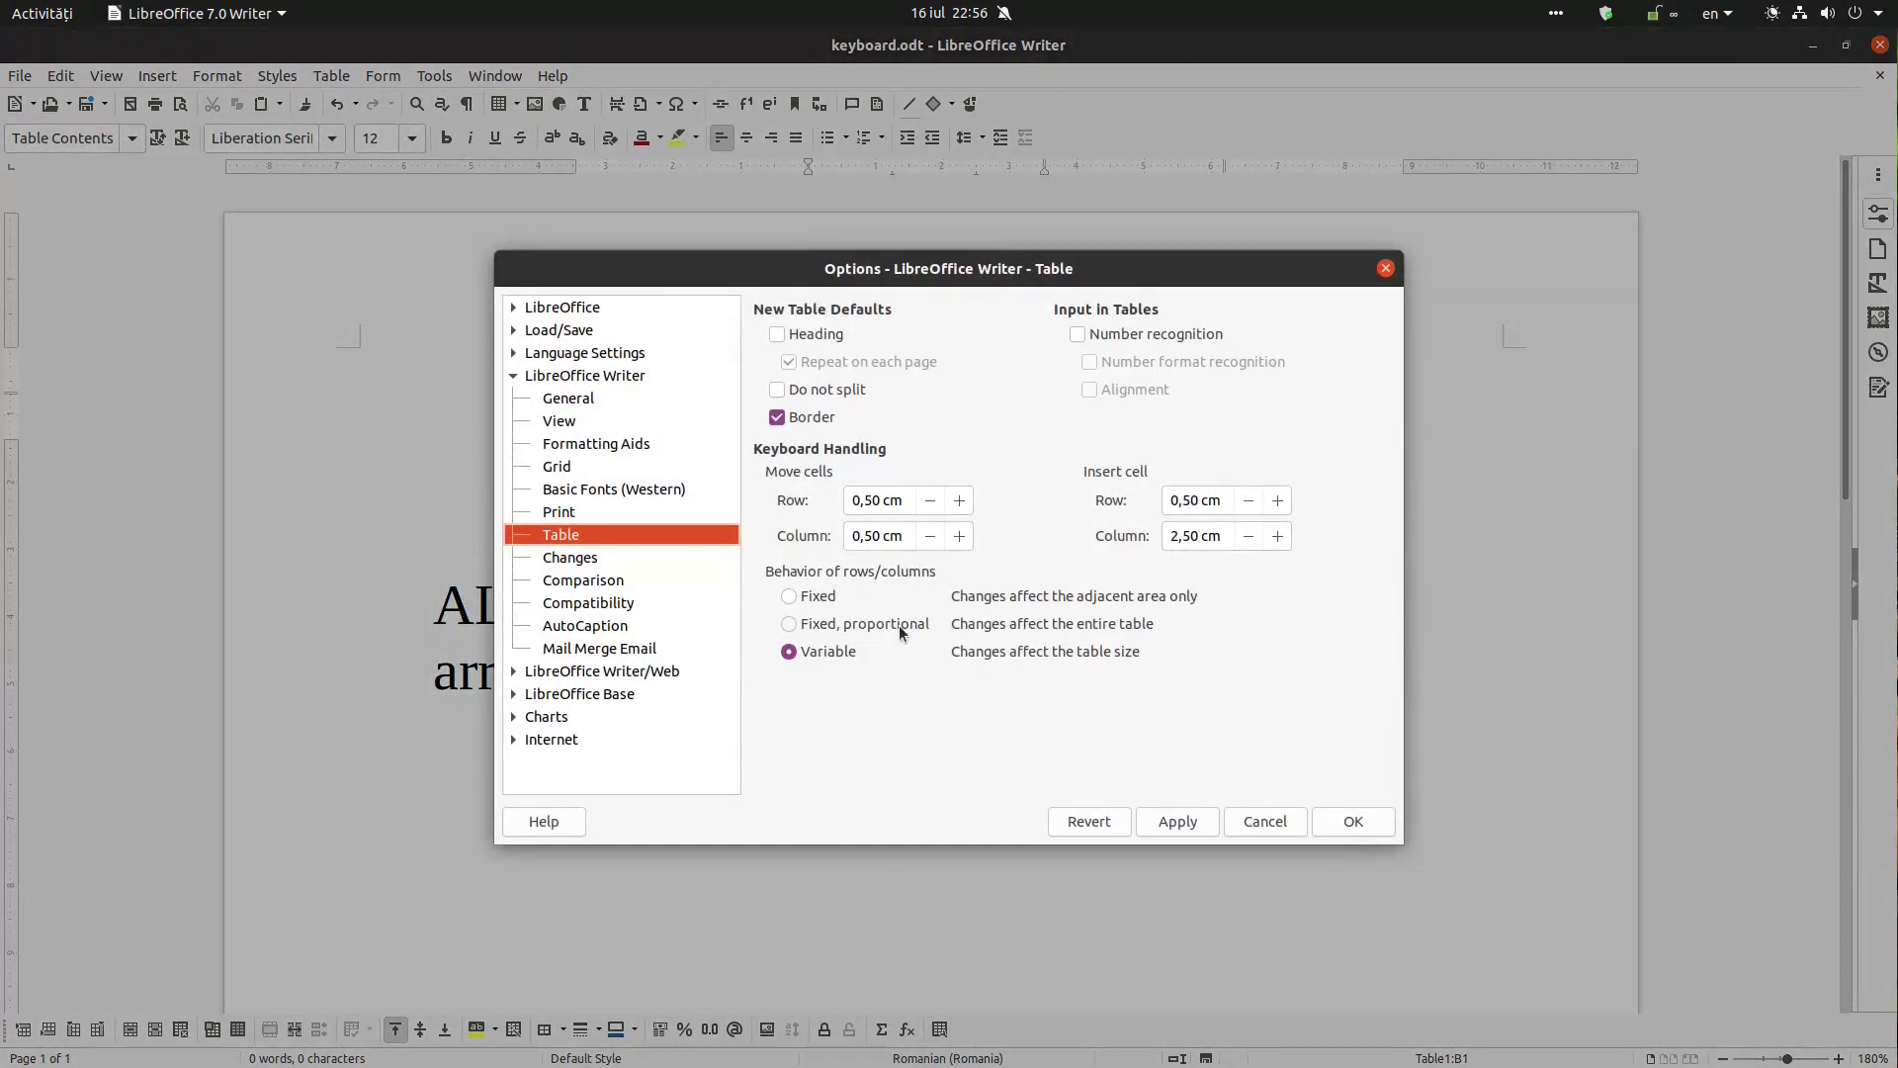
left_click(819, 629)
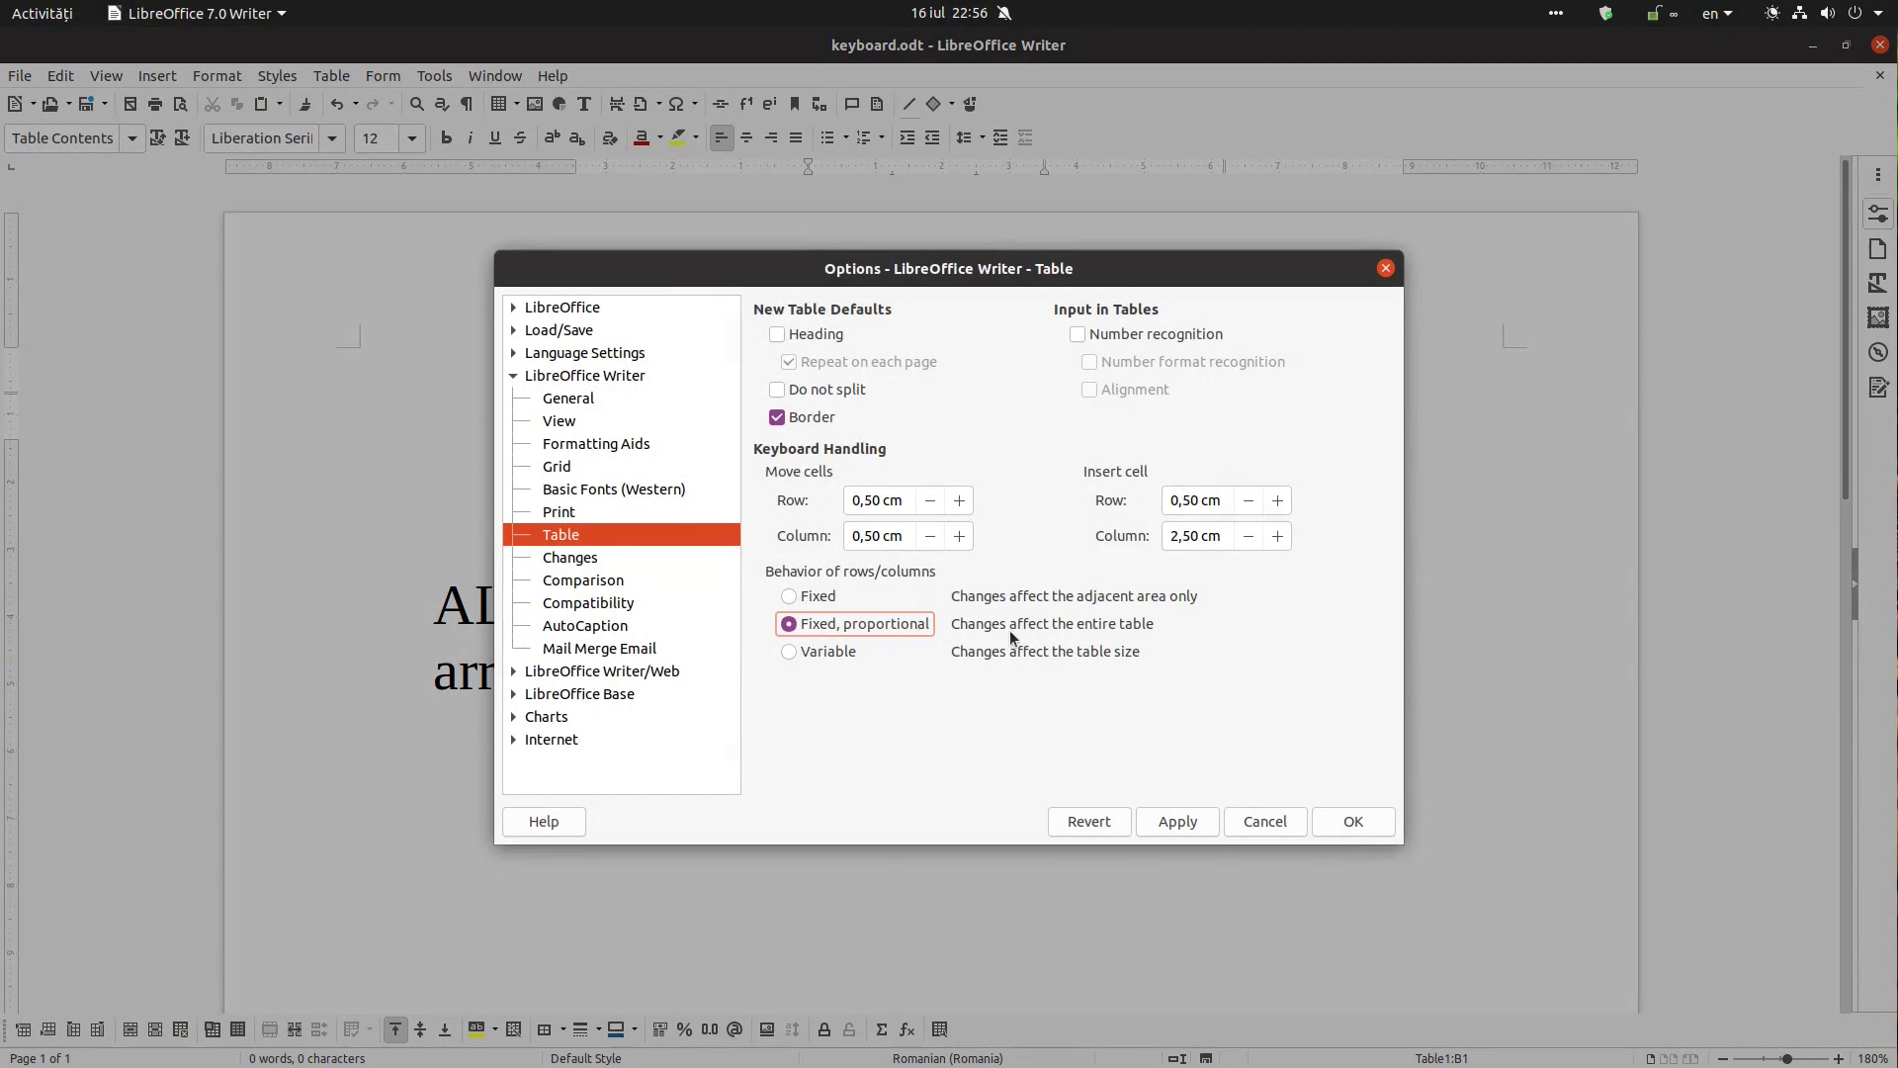
left_click(819, 597)
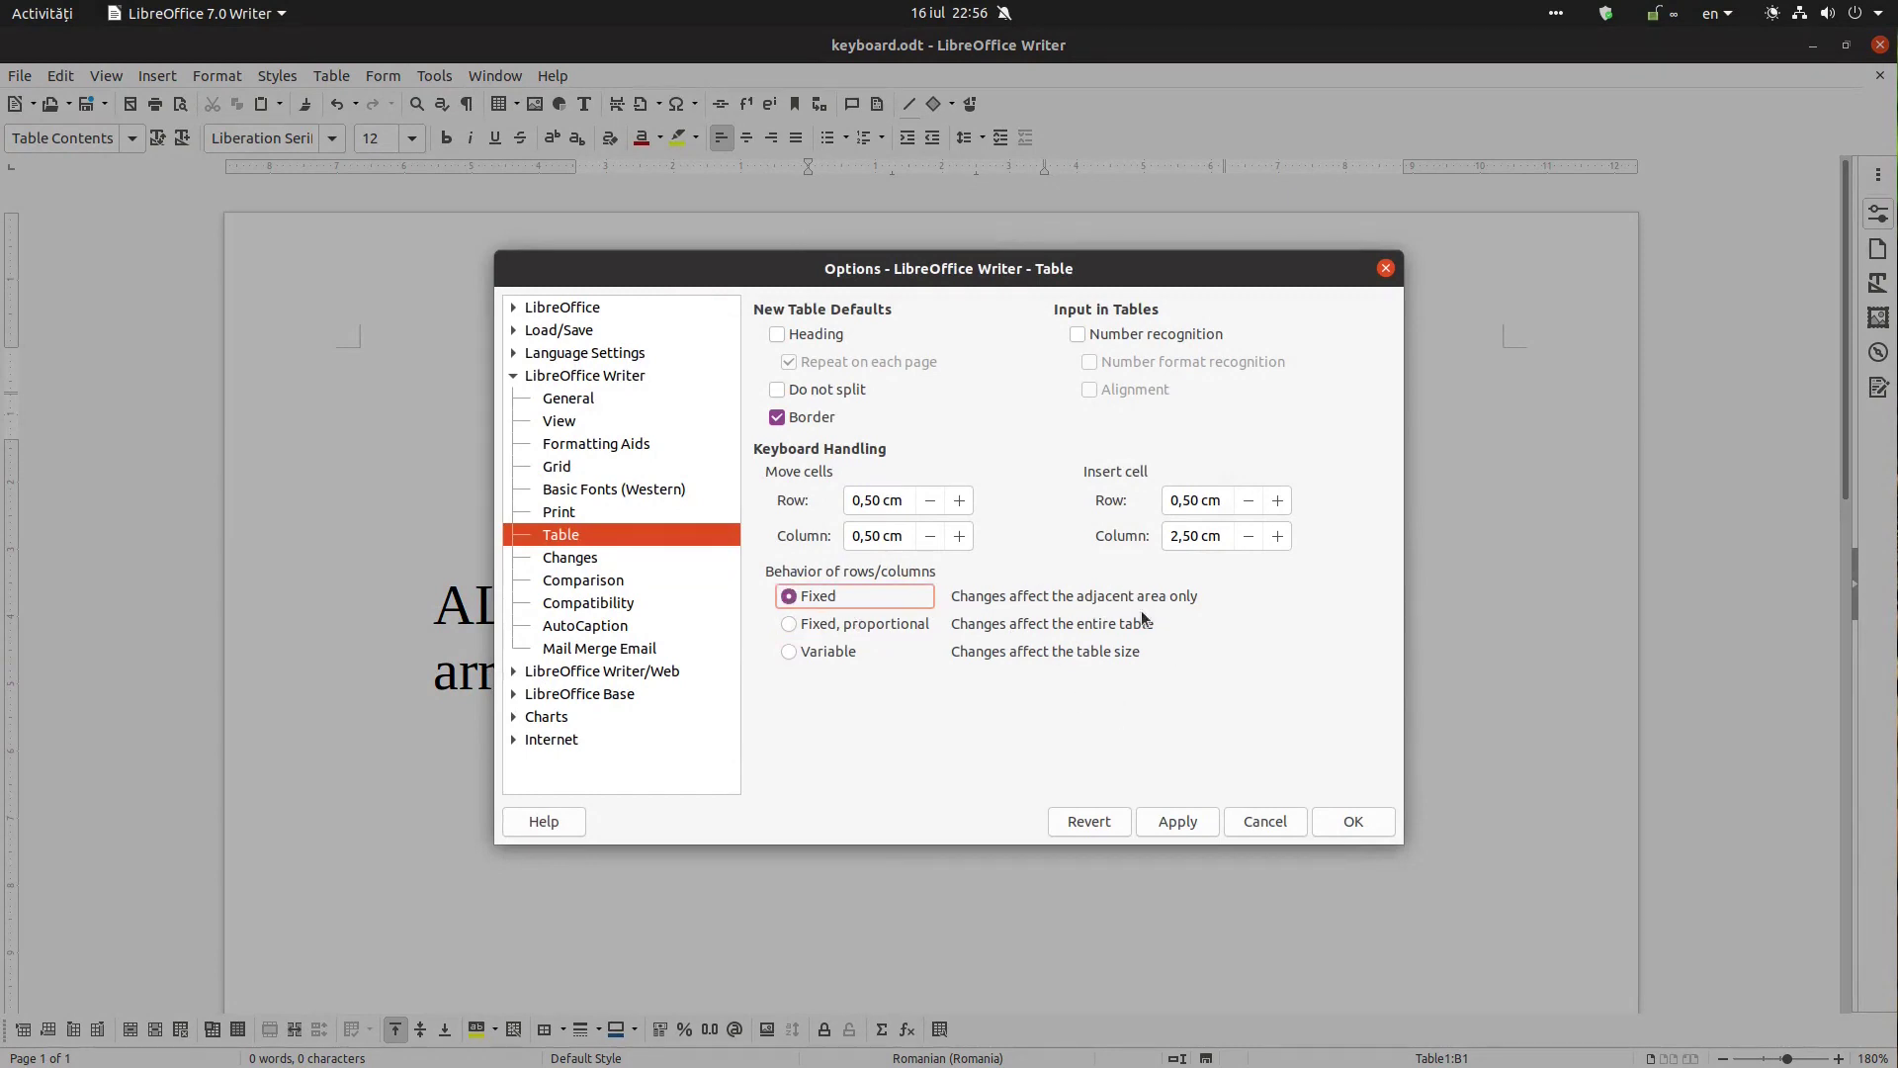
left_click(1346, 824)
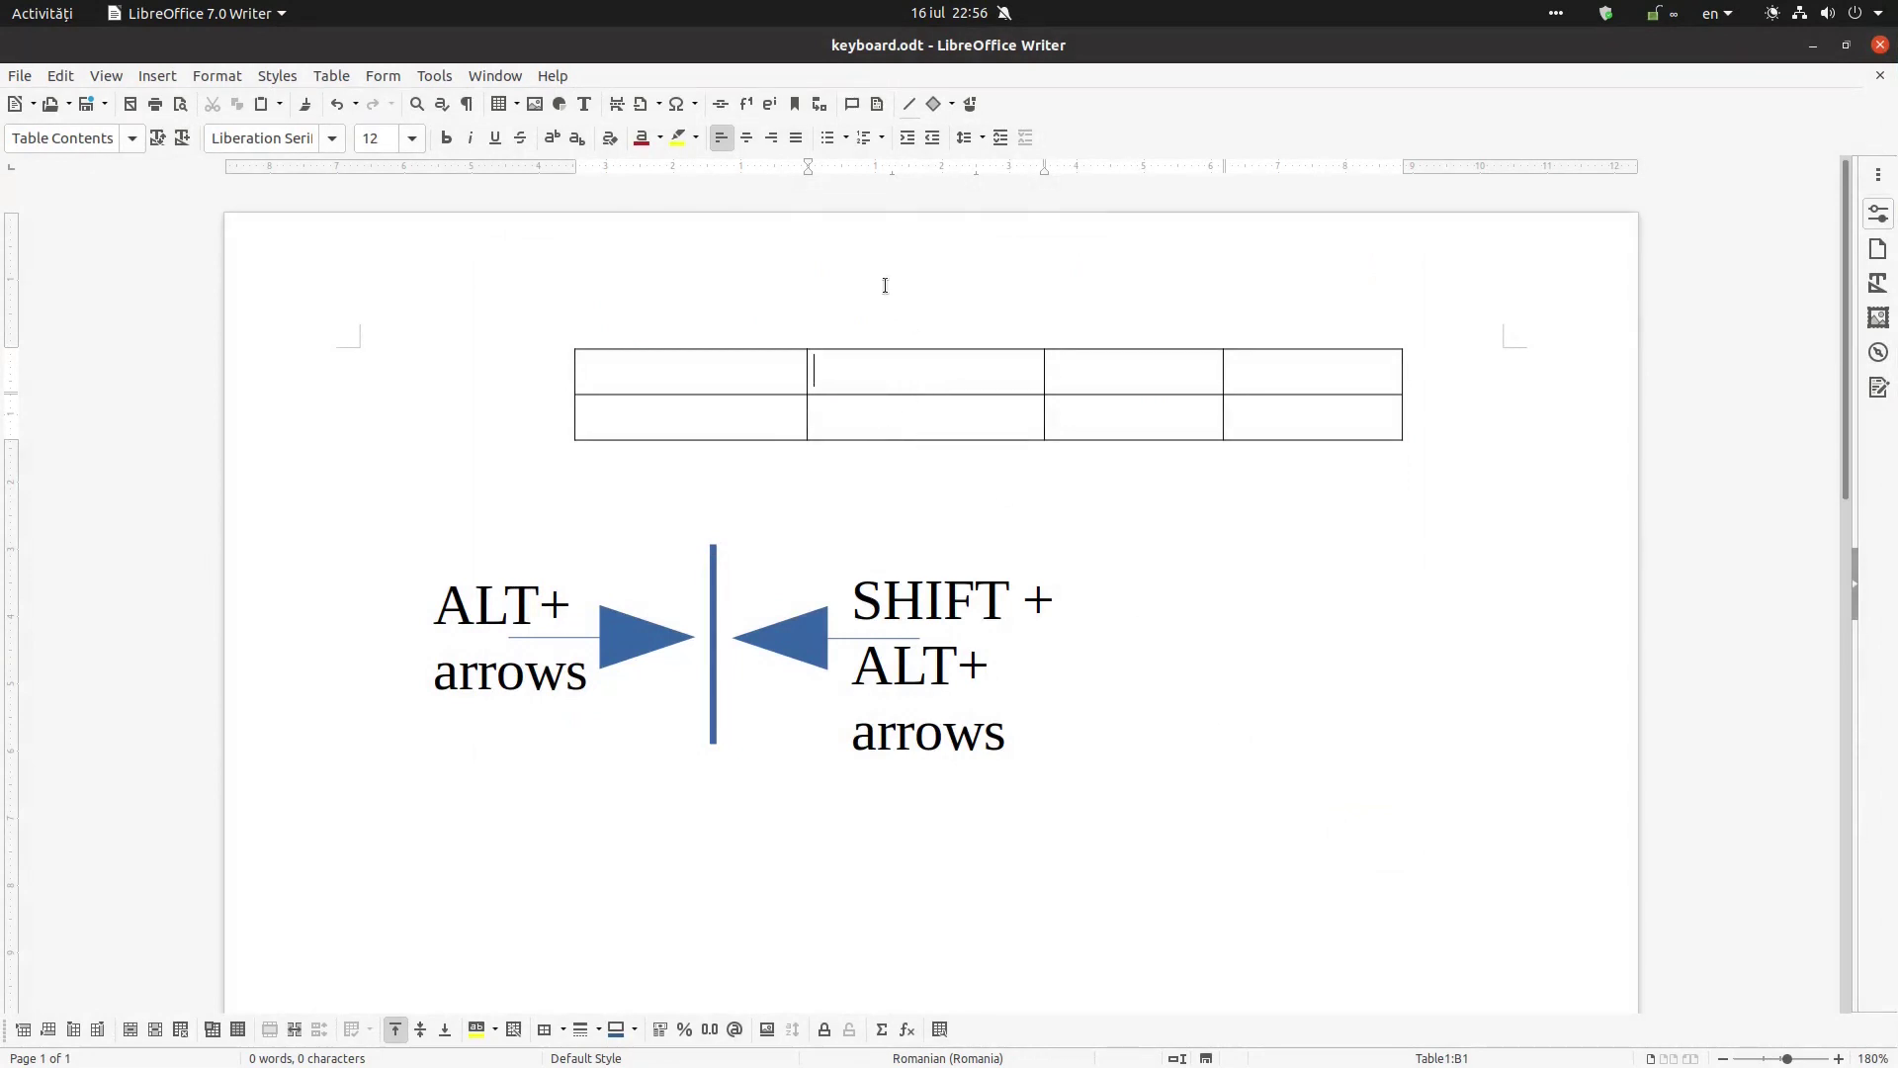
- Move the A/B and B/C column borders left and back with Alt+arrows
key("alt+Left")
key("alt+Left")
key("alt+Left")
key("alt+Left")
key("alt+Left")
key("alt+Left")
key("alt+Right")
key("alt+Right")
key("alt+Right")
key("alt+Right")
key("alt+Right")
left_click(1093, 373)
key("alt+Left")
key("alt+Left")
key("alt+Left")
key("alt+Left")
key("alt+Left")
key("alt+Left")
key("alt+Right")
key("alt+Right")
key("alt+Right")
key("alt+Right")
key("alt+Right")
key("alt+Right")
- Shift cell C1's left border right and back using Shift+Alt arrows
key("shift+alt+Right")
key("shift+alt+Right")
key("shift+alt+Right")
key("shift+alt+Left")
key("shift+alt+Left")
key("shift+alt+Left")
key("shift+alt+Left")
key("shift+alt+Right")
- Move the C/D border right to widen column C, then restore it
key("alt+Right")
key("alt+Right")
key("alt+Right")
key("alt+Right")
key("alt+Left")
key("alt+Left")
key("alt+Left")
key("alt+Right")
key("alt+Right")
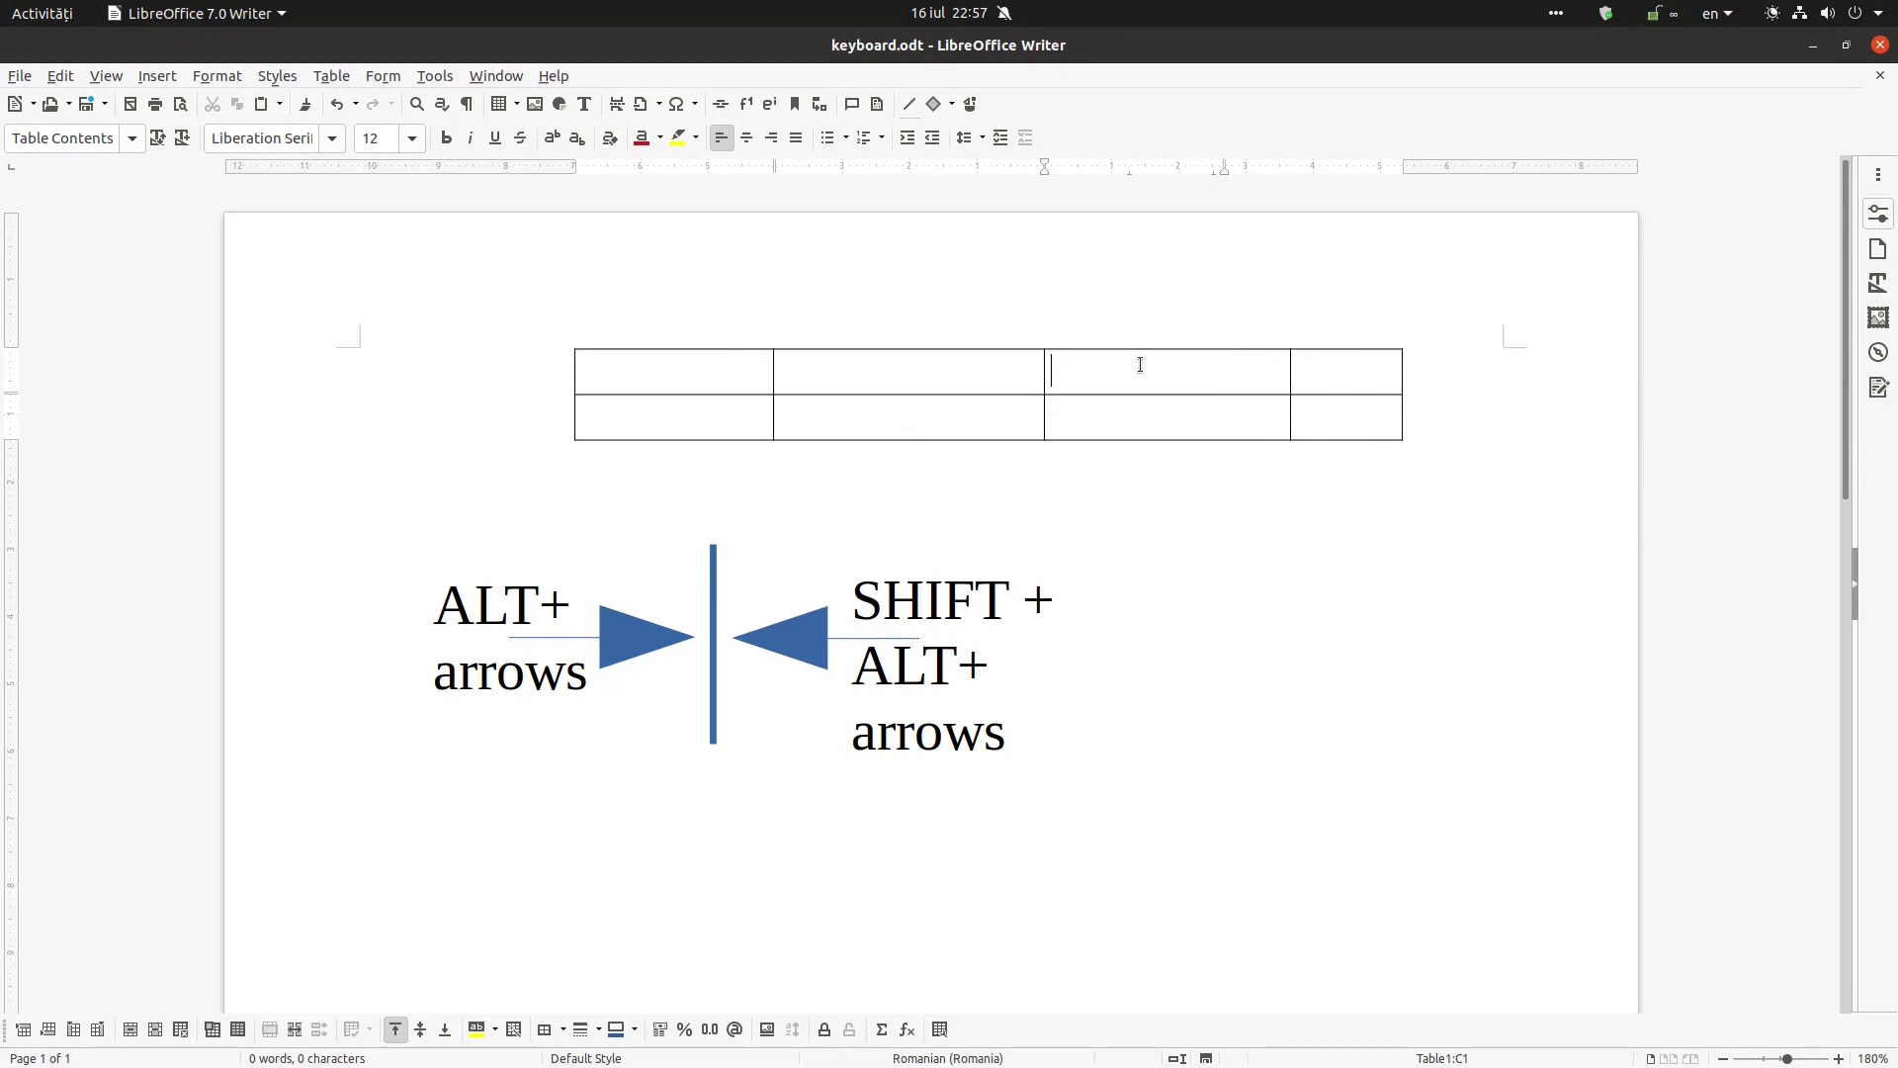
key("alt+Right")
key("alt+Left")
key("alt+Left")
key("alt+Left")
- Select Fixed, proportional as the row/column behaviour in Writer's Table options
left_click(433, 74)
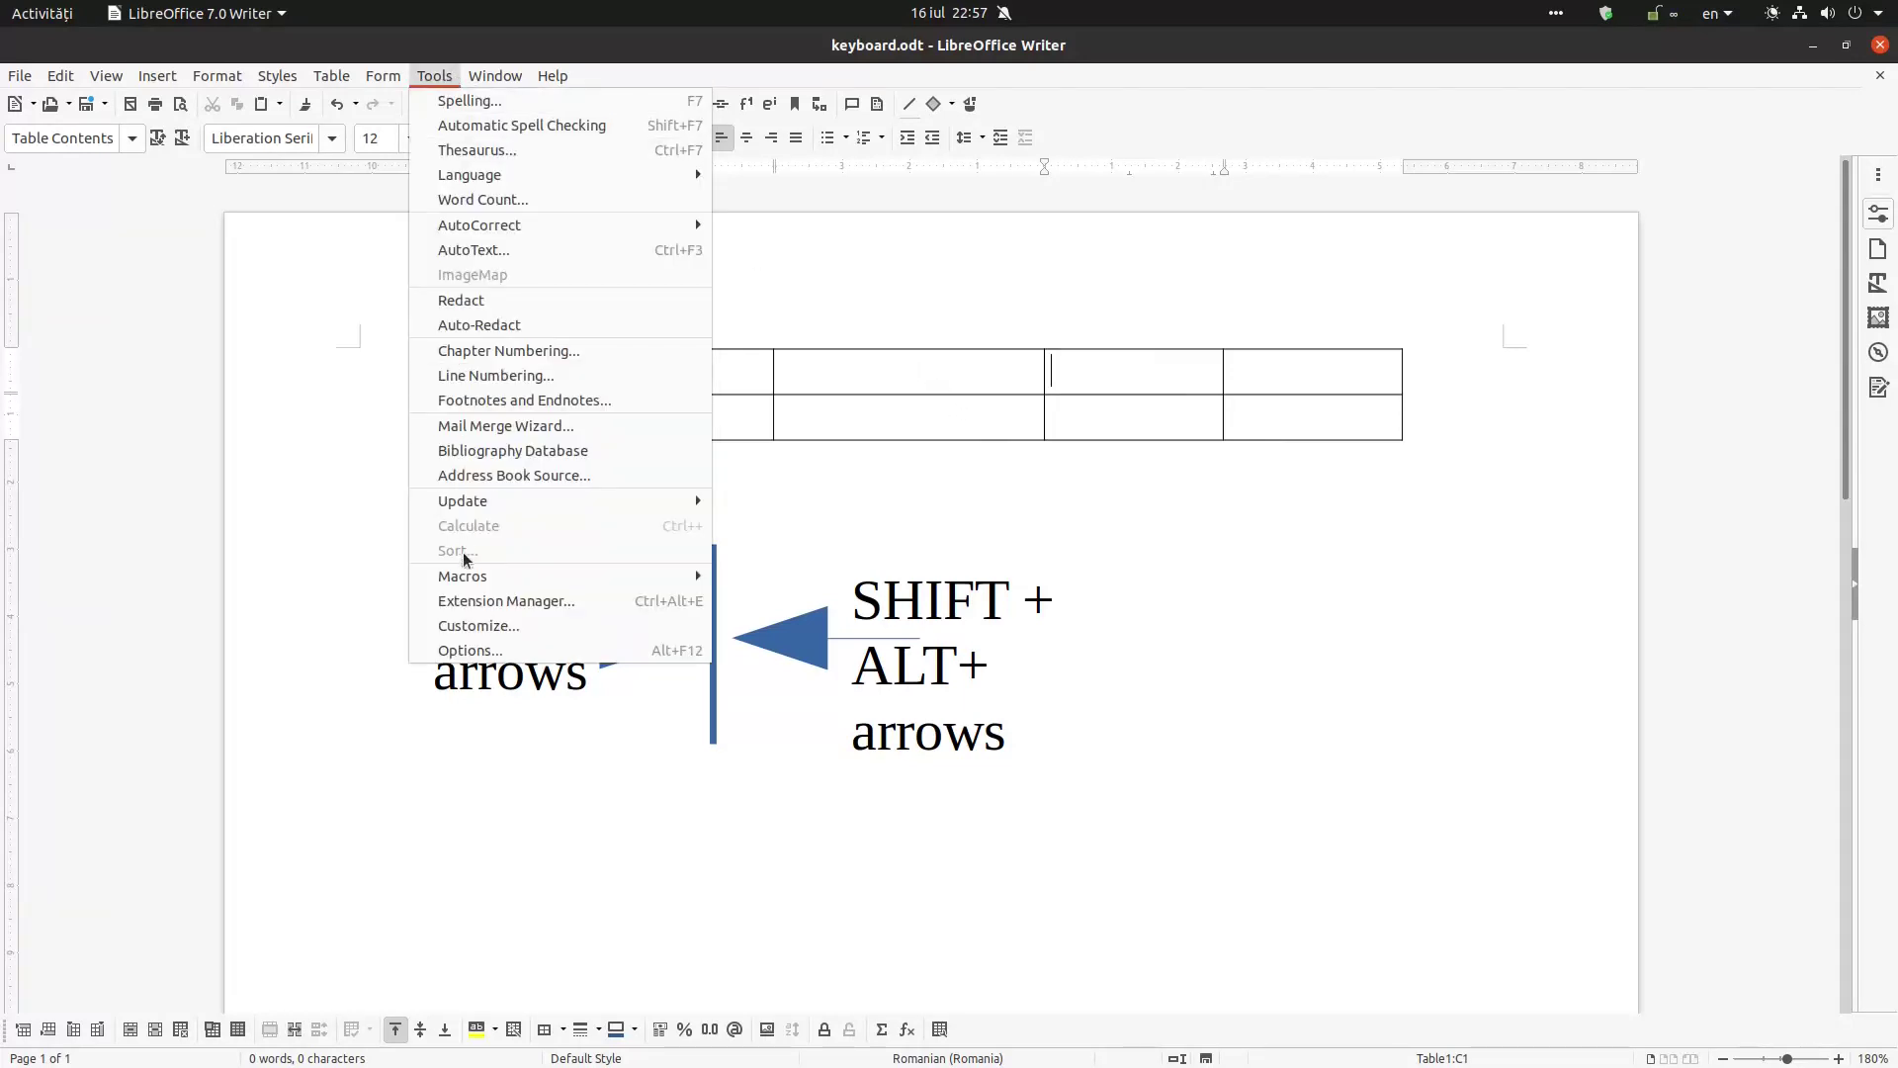
left_click(524, 659)
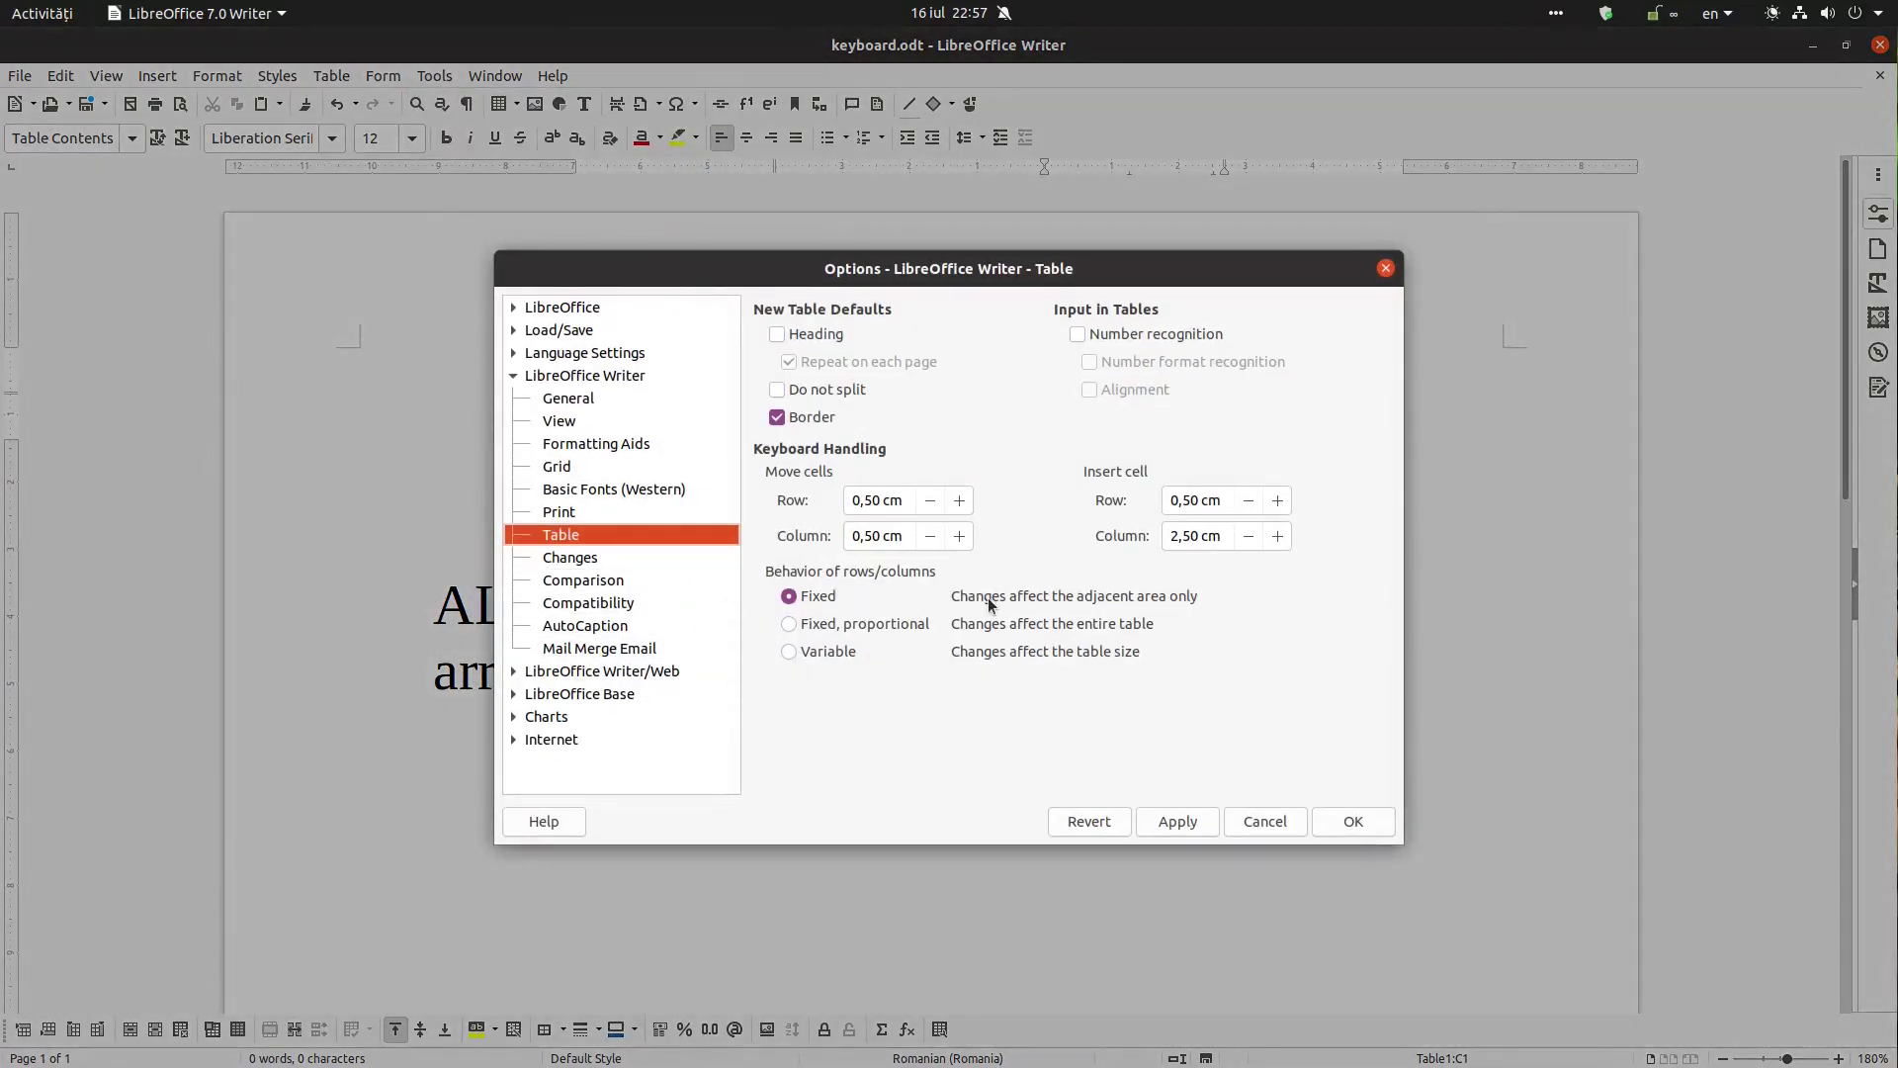
left_click(904, 624)
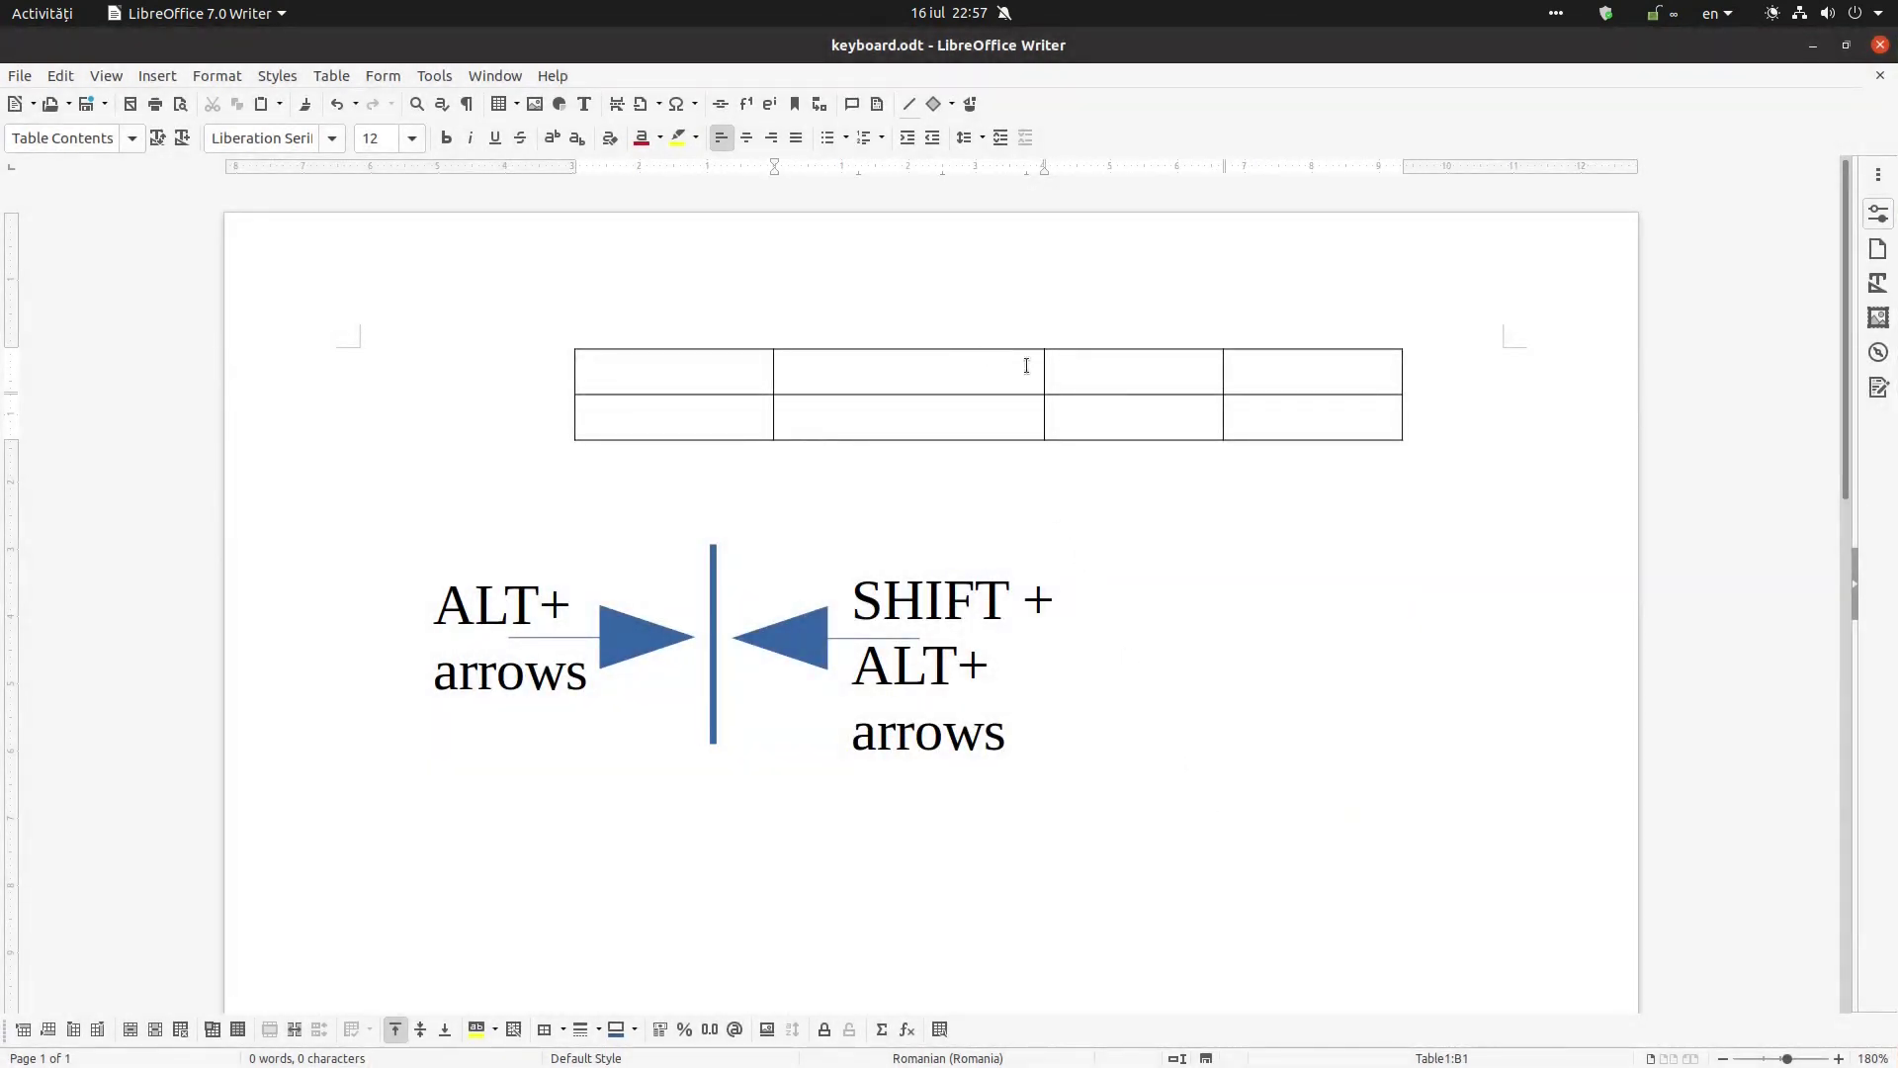
- Move the first column border right and partly back with Shift+Alt arrows
key("shift+alt+Right")
key("shift+alt+Right")
key("shift+alt+Left")
key("shift+alt+Left")
key("shift+alt+Right")
key("shift+alt+Right")
key("shift+alt+Right")
key("shift+alt+Right")
key("shift+alt+Right")
key("shift+alt+Right")
key("shift+alt+Right")
key("shift+alt+Left")
key("shift+alt+Left")
key("shift+alt+Left")
key("shift+alt+Left")
- Widen and narrow the first column repeatedly with Alt+Right/Left, leaving it wider
key("alt")
key("alt+Right")
key("alt+Right")
key("alt+Right")
key("alt+Right")
key("alt+Left")
key("alt+Left")
key("alt+Left")
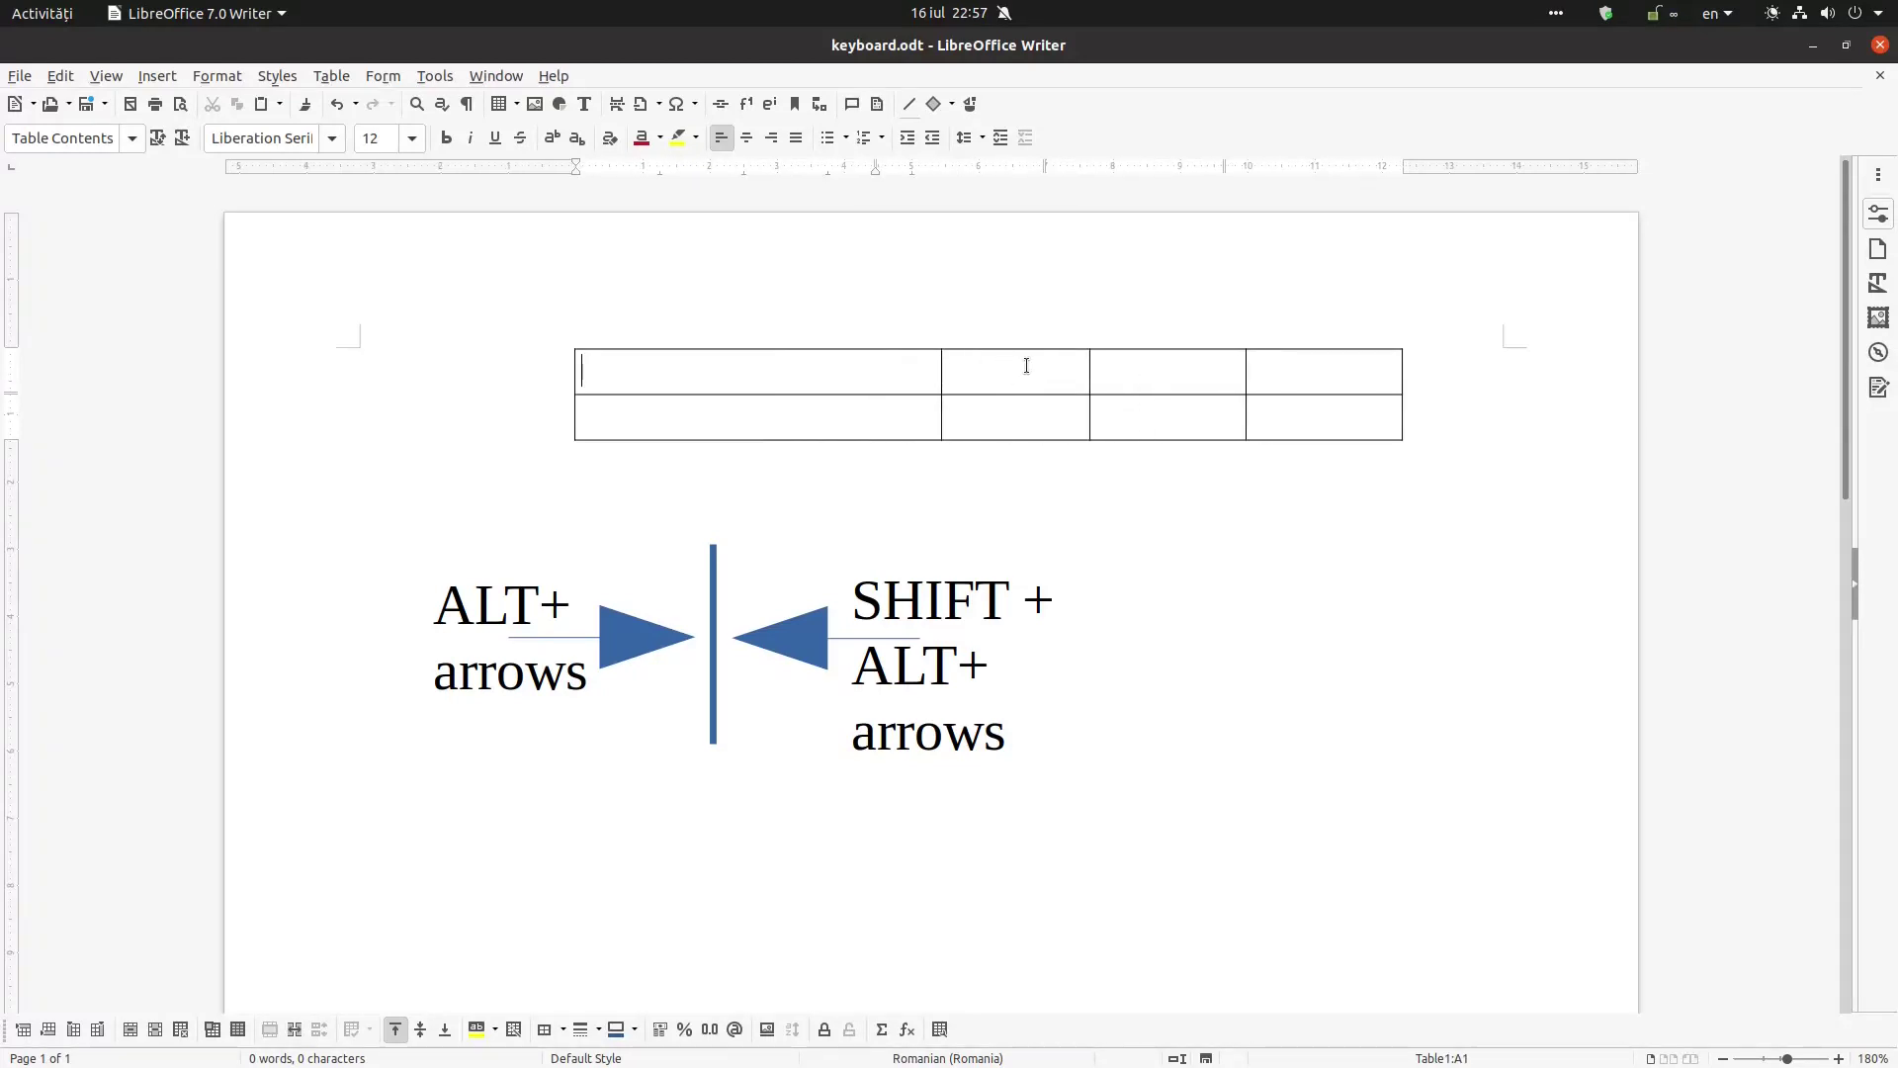
key("alt+Left")
key("alt+Left")
key("alt+Left")
key("alt+Right")
key("alt+Right")
key("alt+Right")
key("alt+Right")
key("alt+Left")
key("alt+Left")
key("alt+Left")
key("alt+Left")
key("alt+Left")
key("alt+Right")
key("alt+Right")
- In cells B1 and C1, shift the B/C and C/D borders, then return to A1
key("Tab")
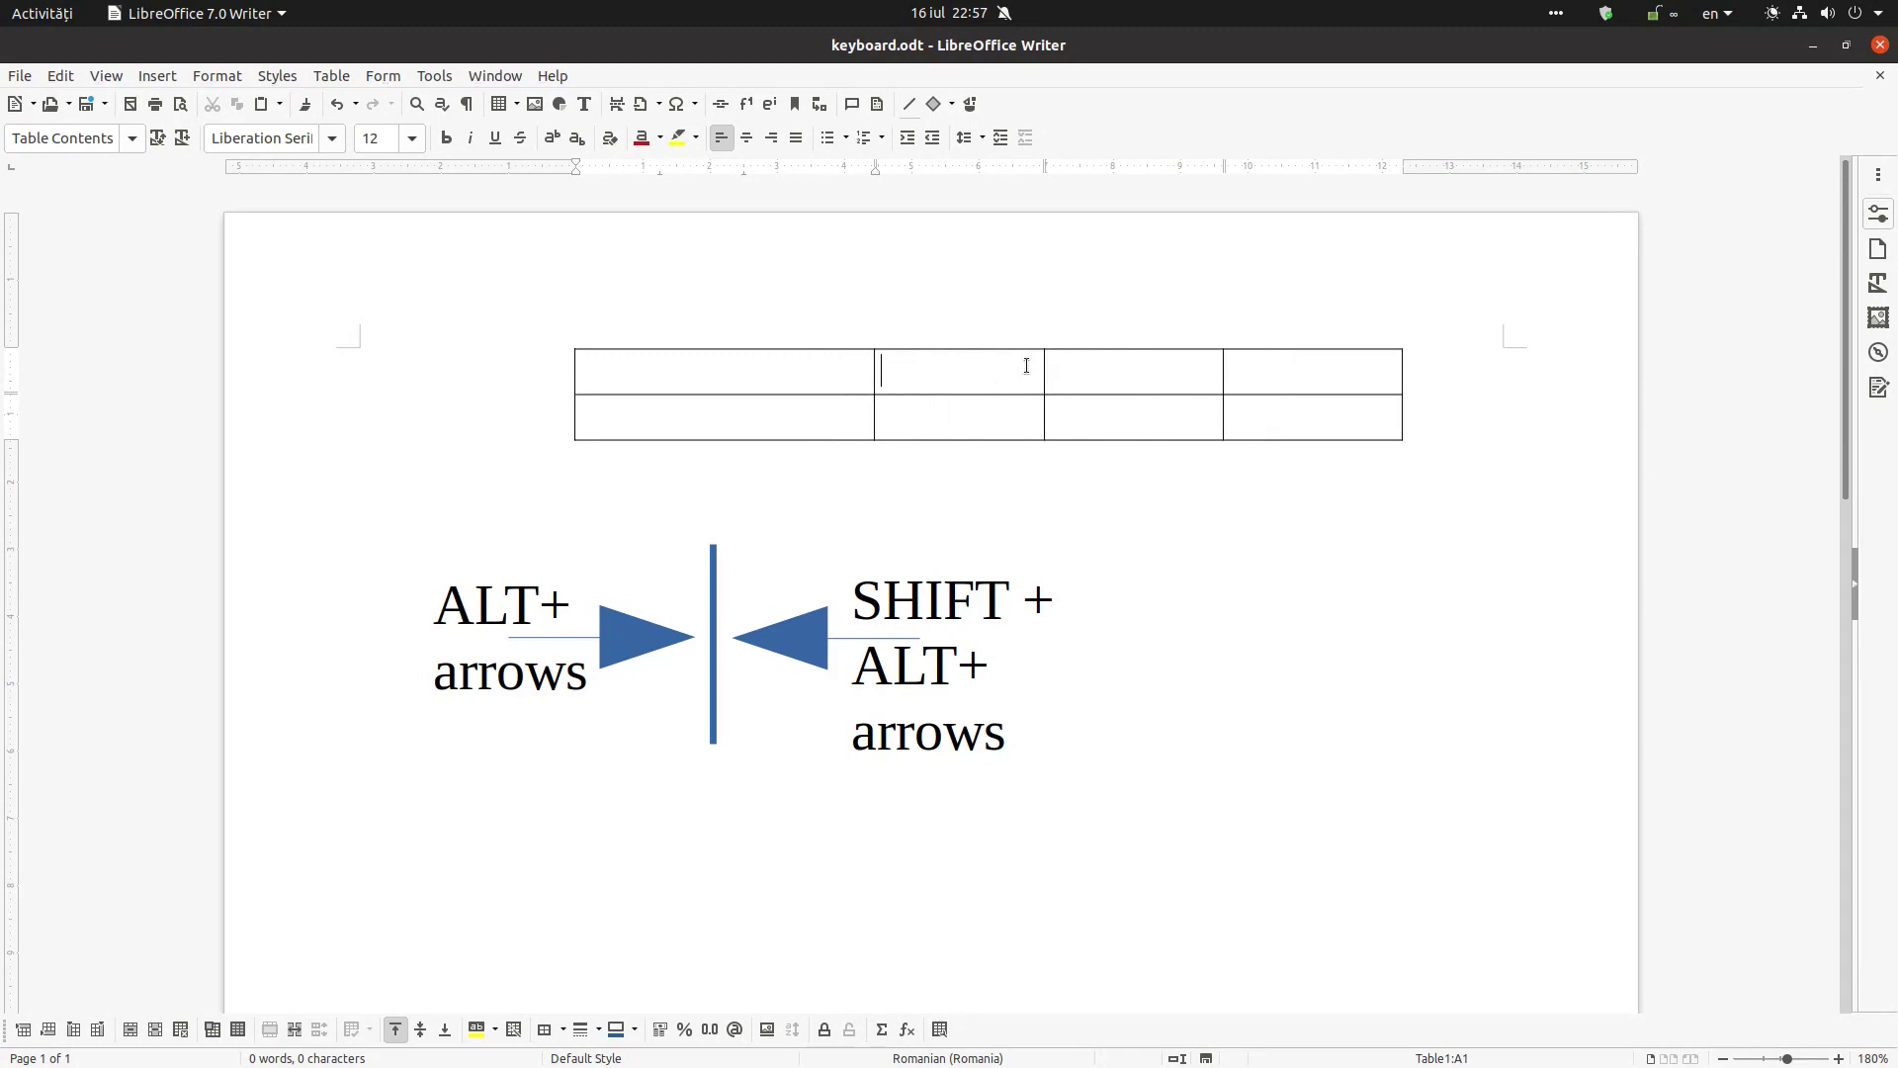
key("alt+Right")
key("alt+Left")
key("alt+Left")
key("alt+Left")
key("alt+Left")
key("alt+Right")
key("alt+Right")
key("alt+Right")
key("Tab")
key("alt+Right")
key("alt+Right")
key("alt+Right")
key("alt+Left")
key("alt+Left")
key("alt+Left")
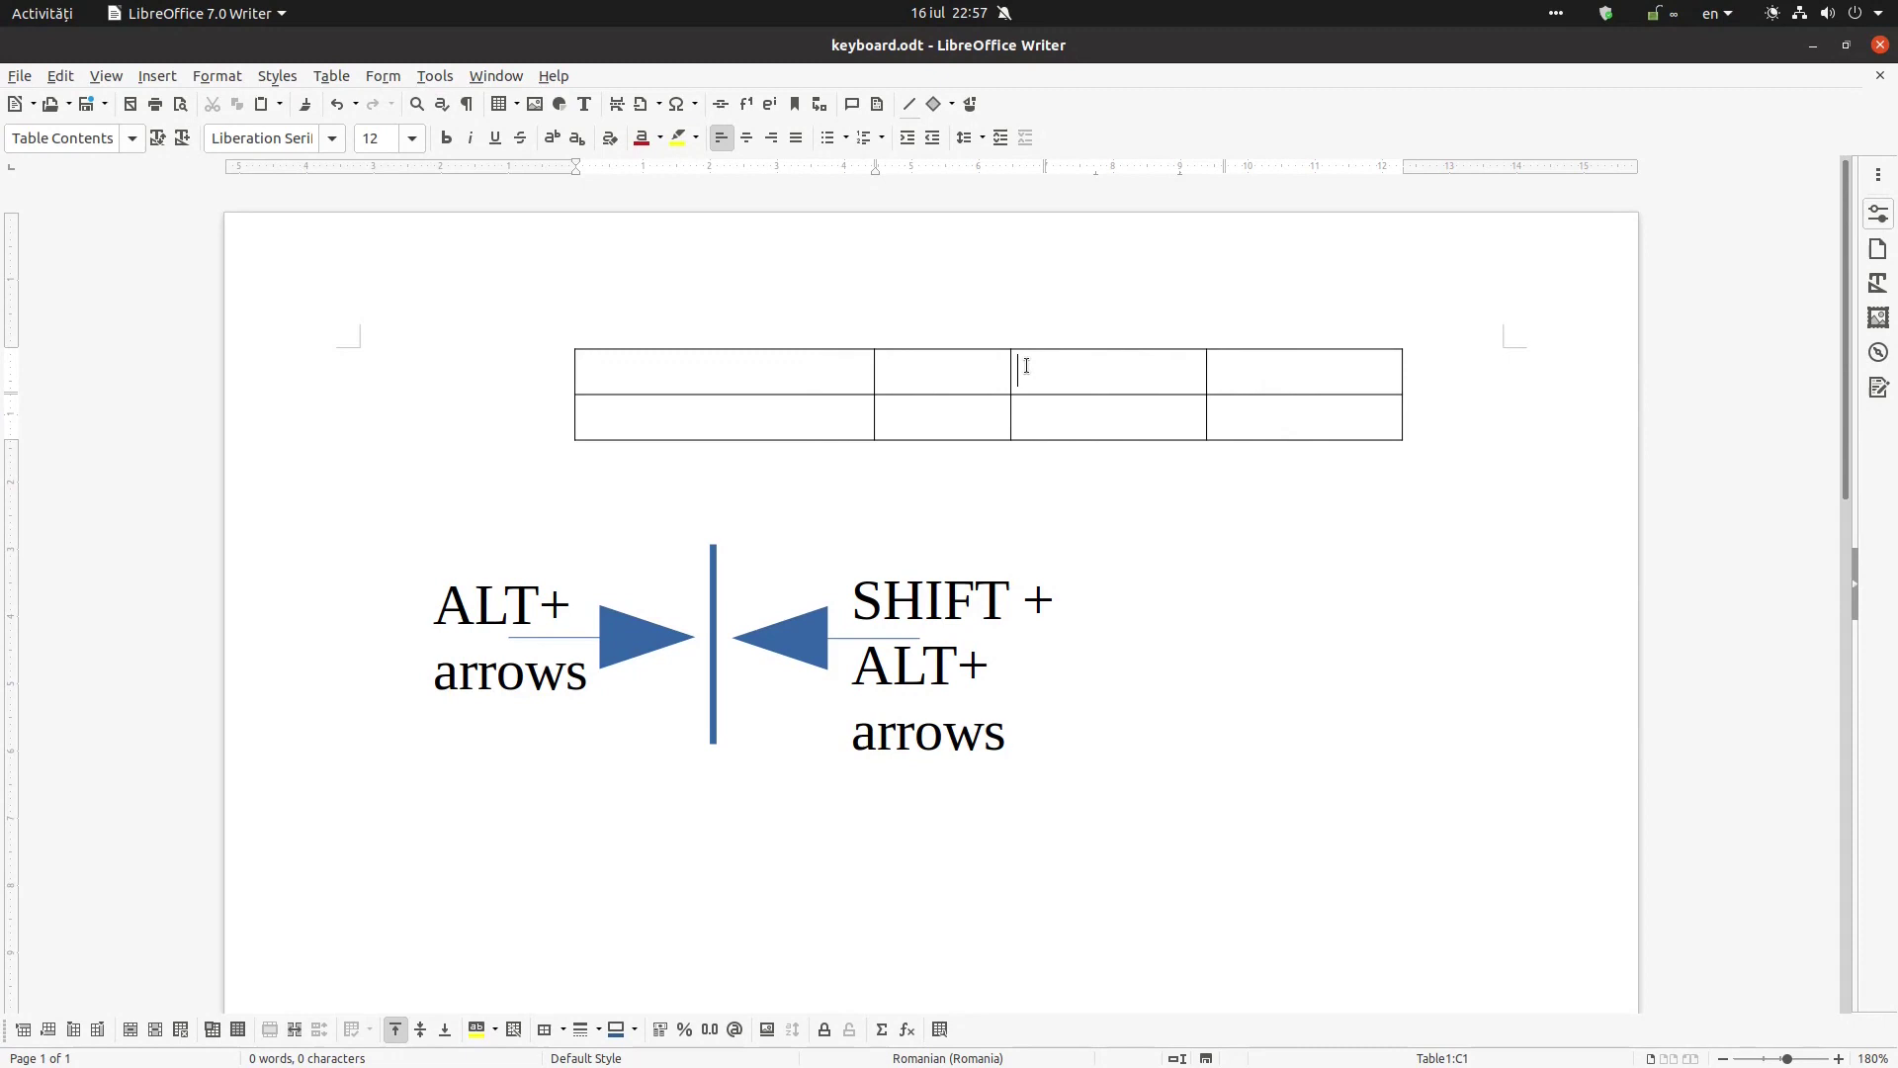
key("alt+Left")
key("alt+Right")
key("alt+Right")
key("alt+Right")
key("alt+Left")
key("alt+Left")
key("alt+Left")
key("shift+Tab")
key("alt+Right")
key("alt+Right")
key("alt+Right")
key("alt+Left")
key("alt+Left")
key("alt+Left")
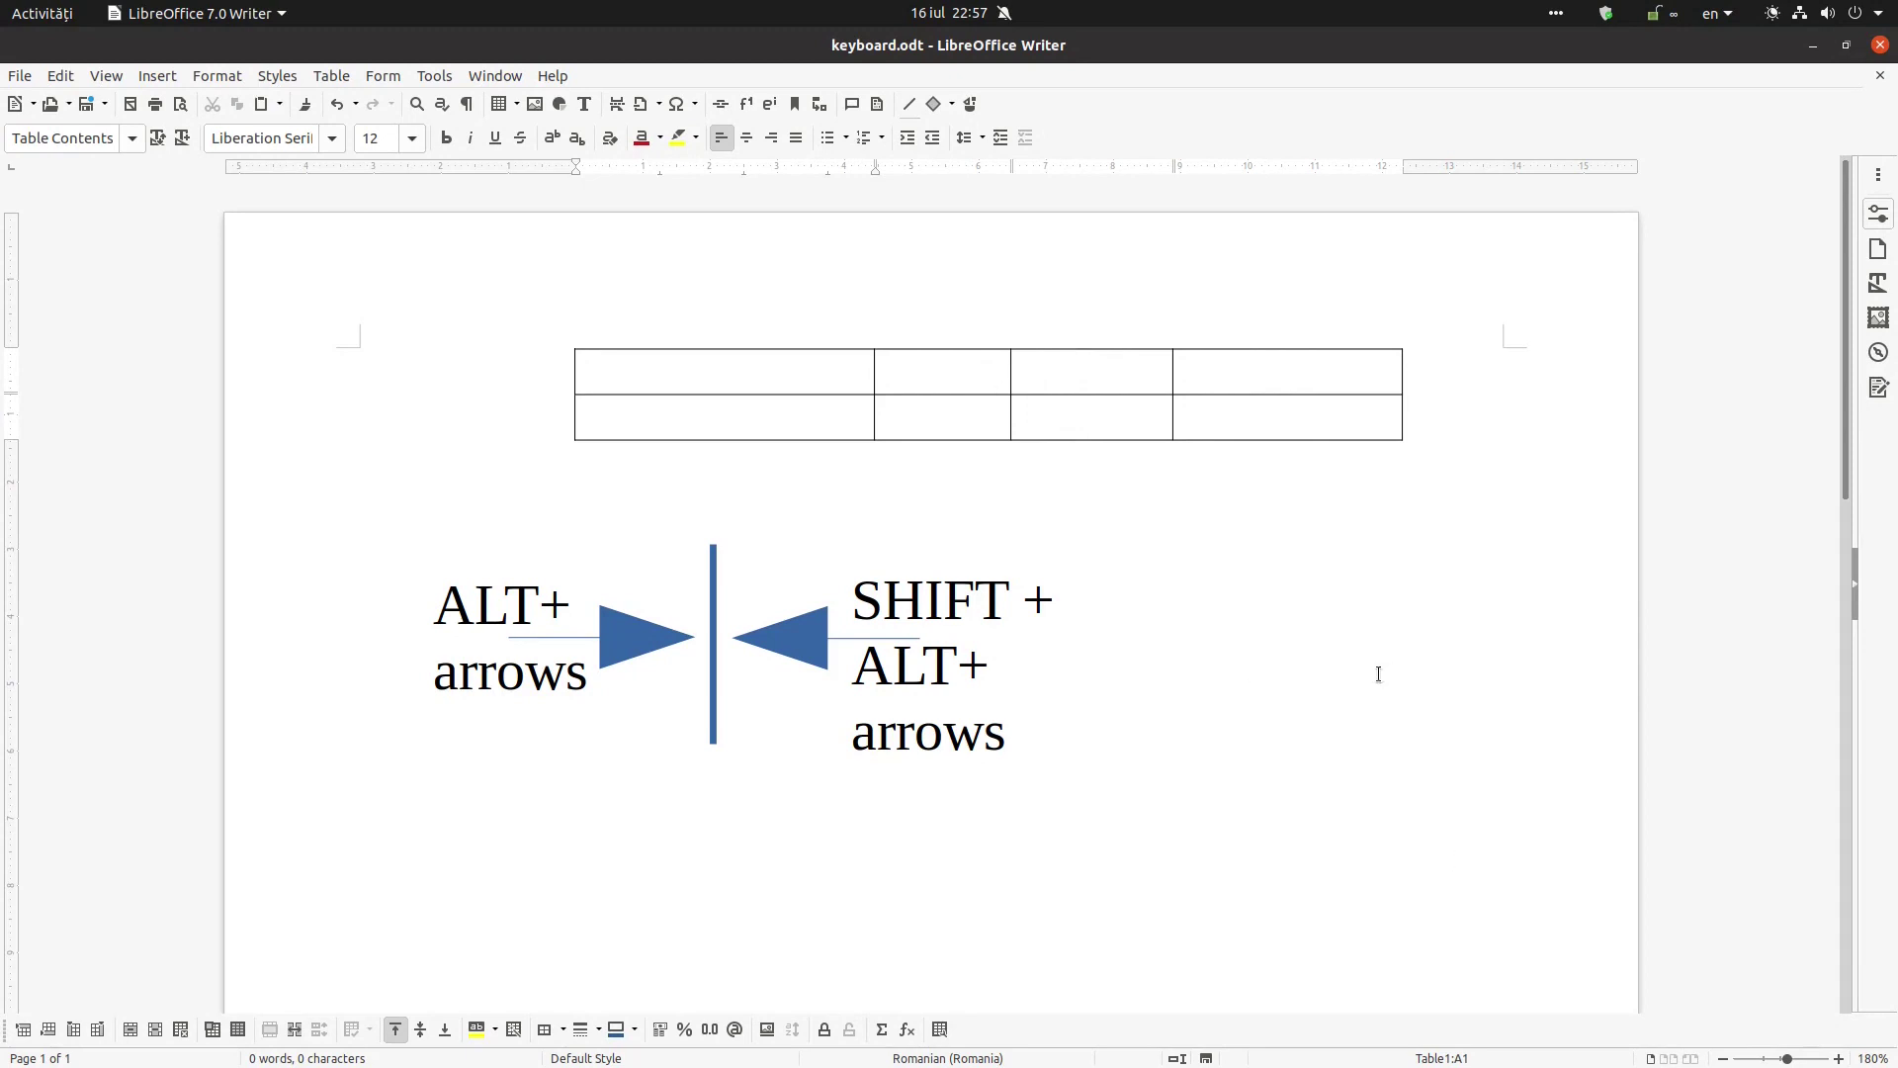
- Switch Behavior of rows/columns back to Fixed in Writer's Table options and confirm
left_click(444, 80)
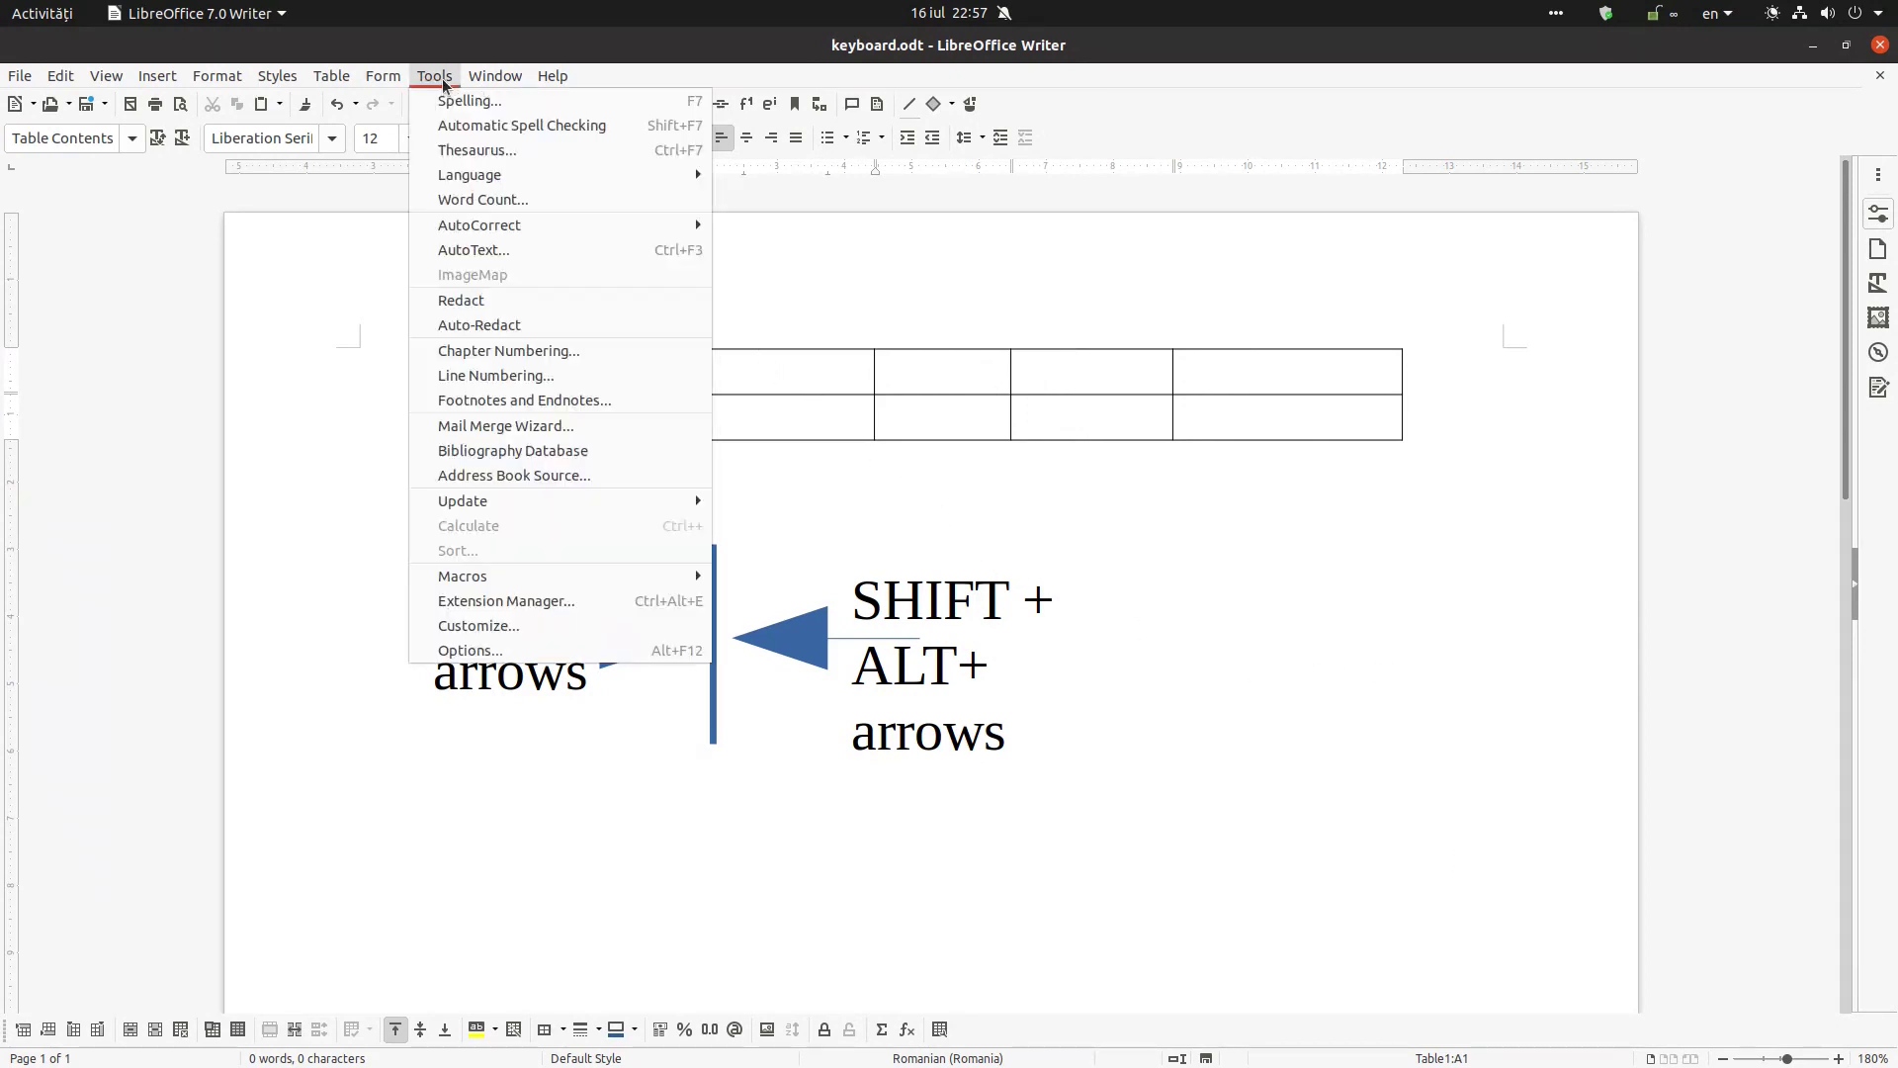
left_click(504, 650)
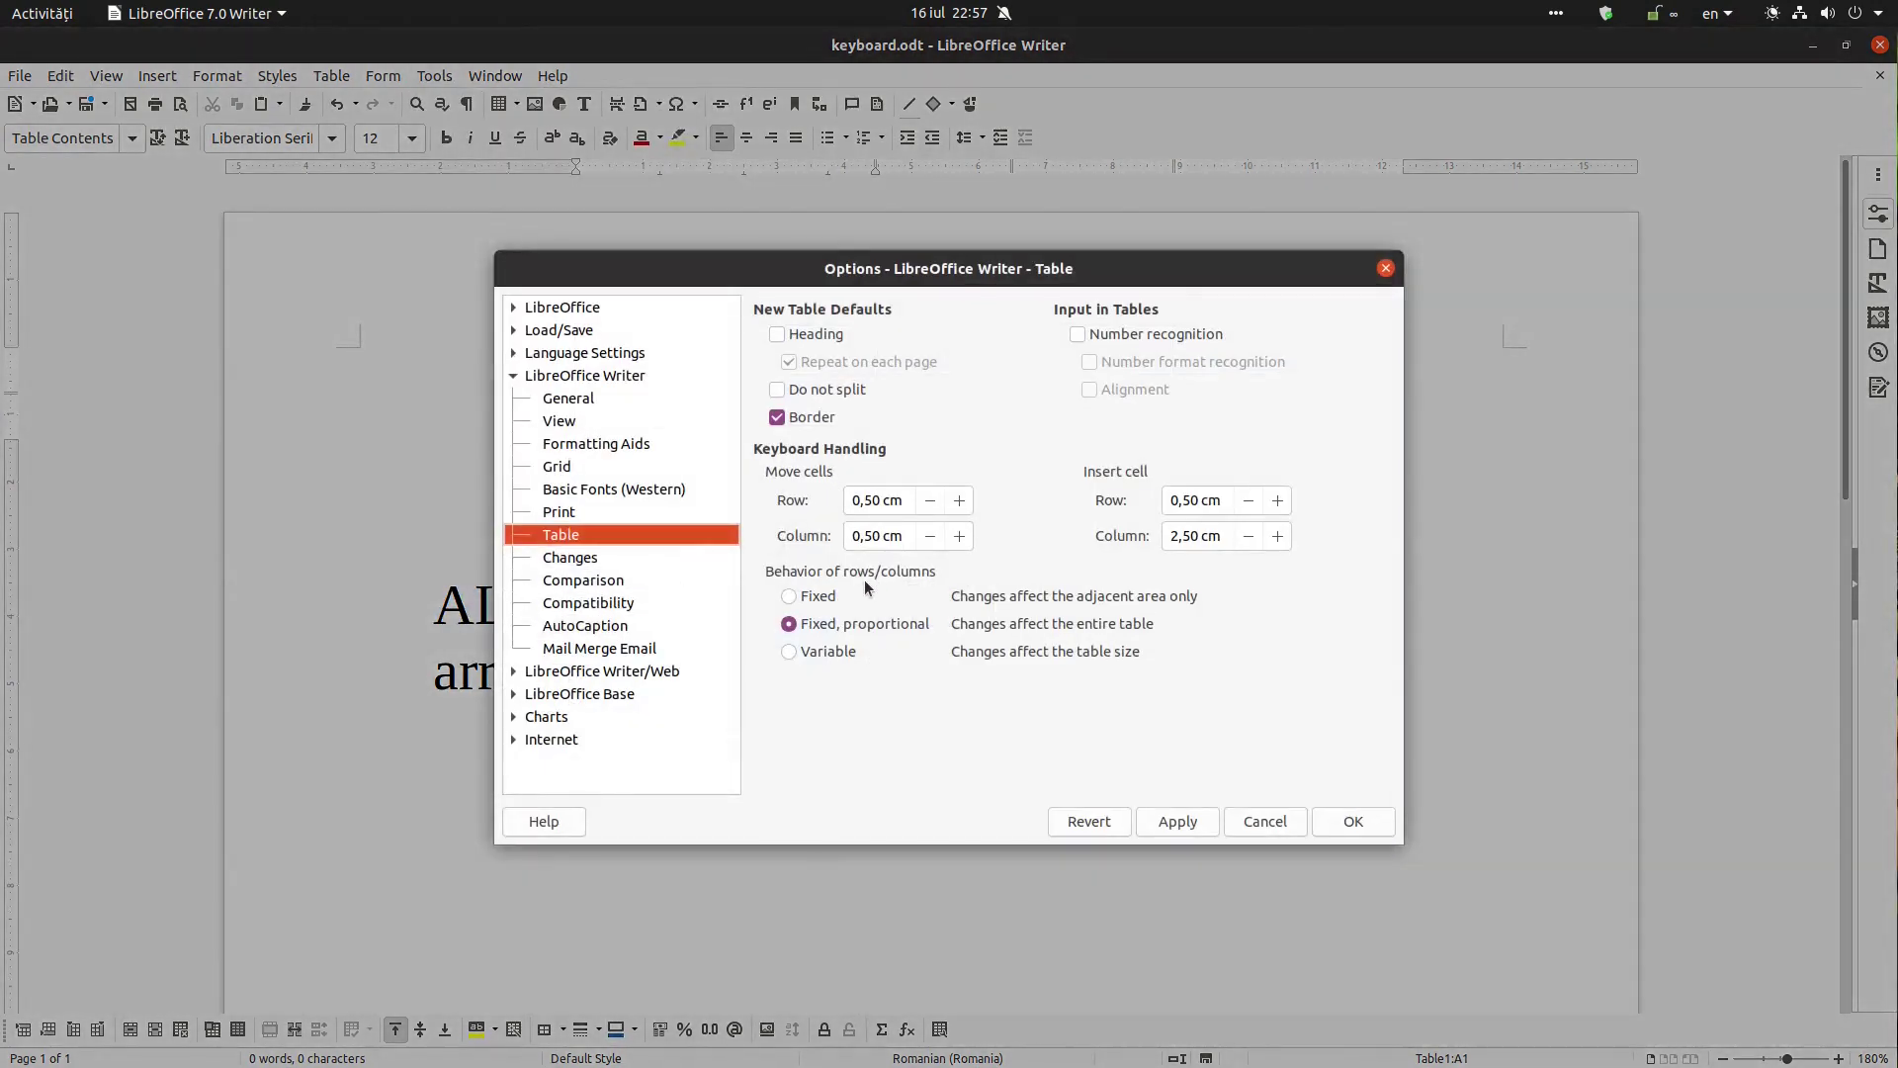
left_click(823, 597)
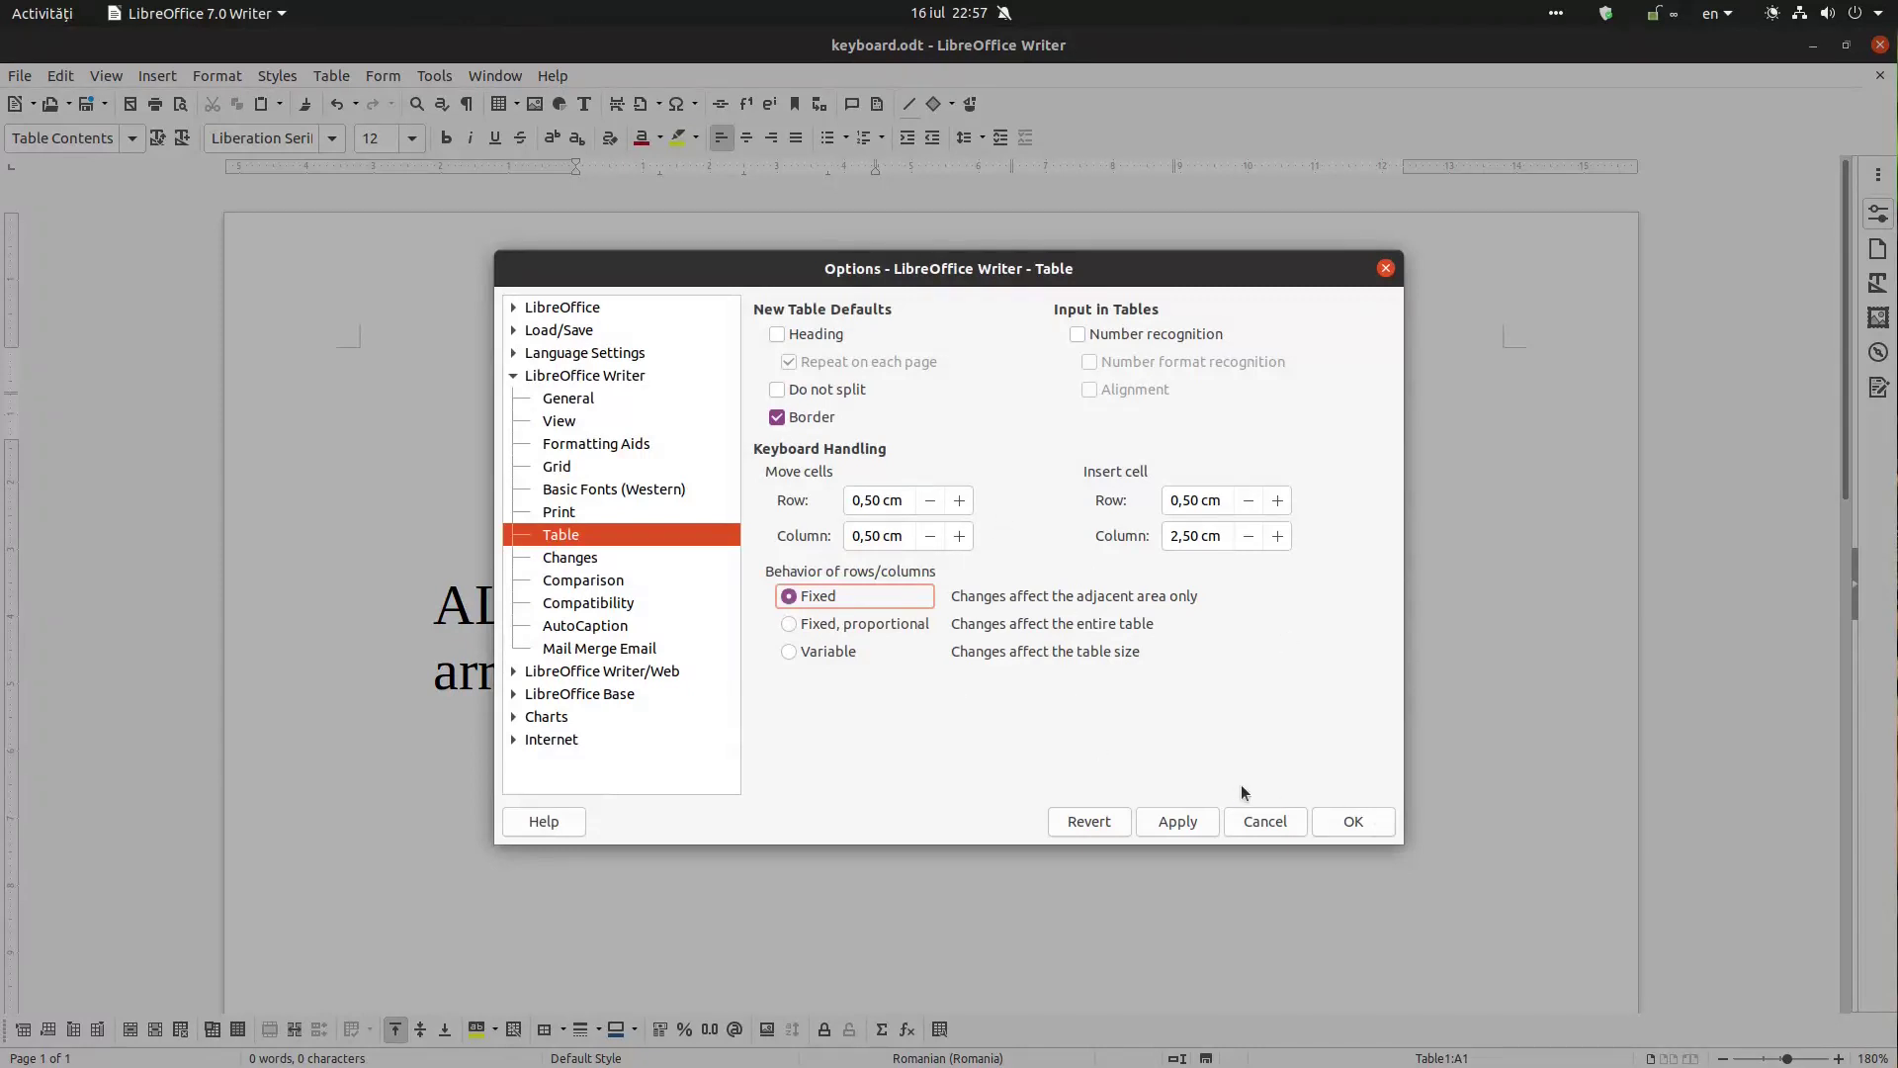
left_click(1352, 823)
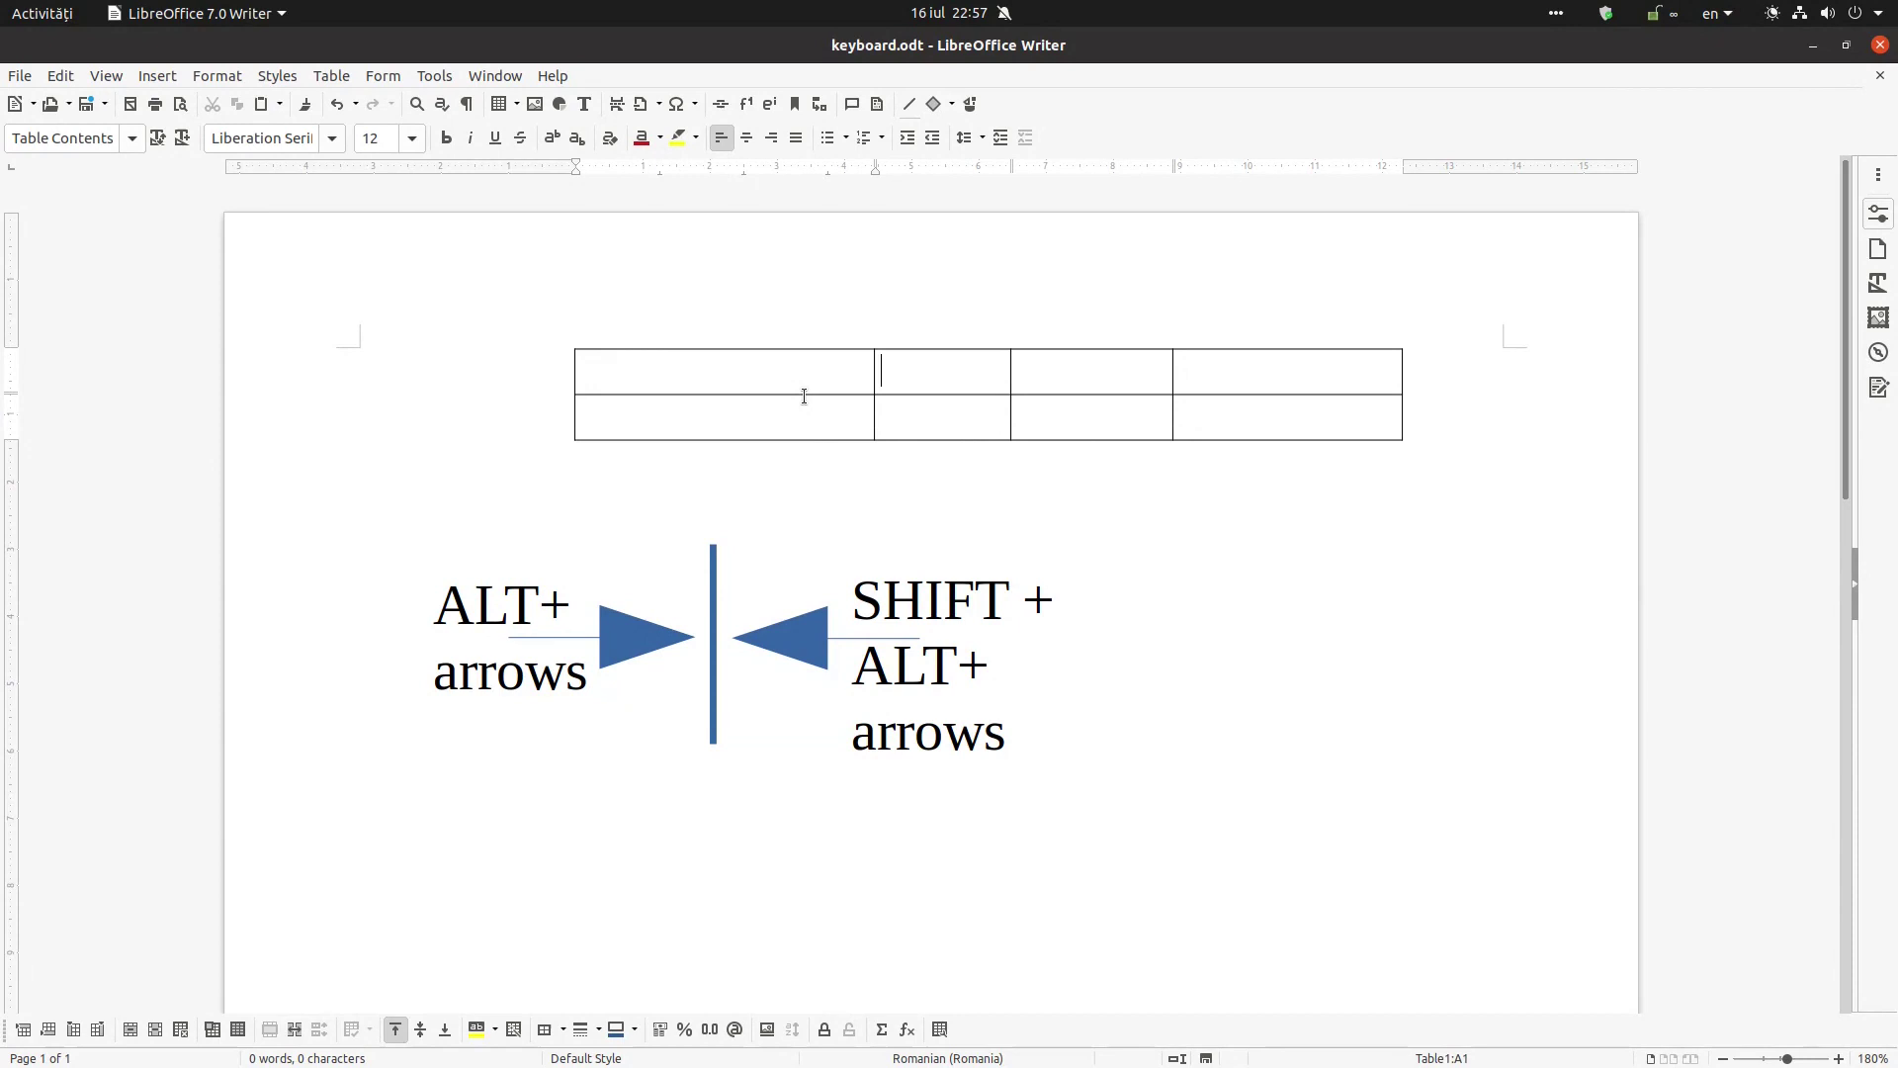
- Move the B1 and C1 column borders with Shift+Alt arrows, widening column A and narrowing B and C
key("shift+alt+Right")
key("shift+alt+Right")
key("shift+alt+Right")
key("shift+alt+Left")
key("shift+alt+Left")
key("Right")
key("shift+alt+Left")
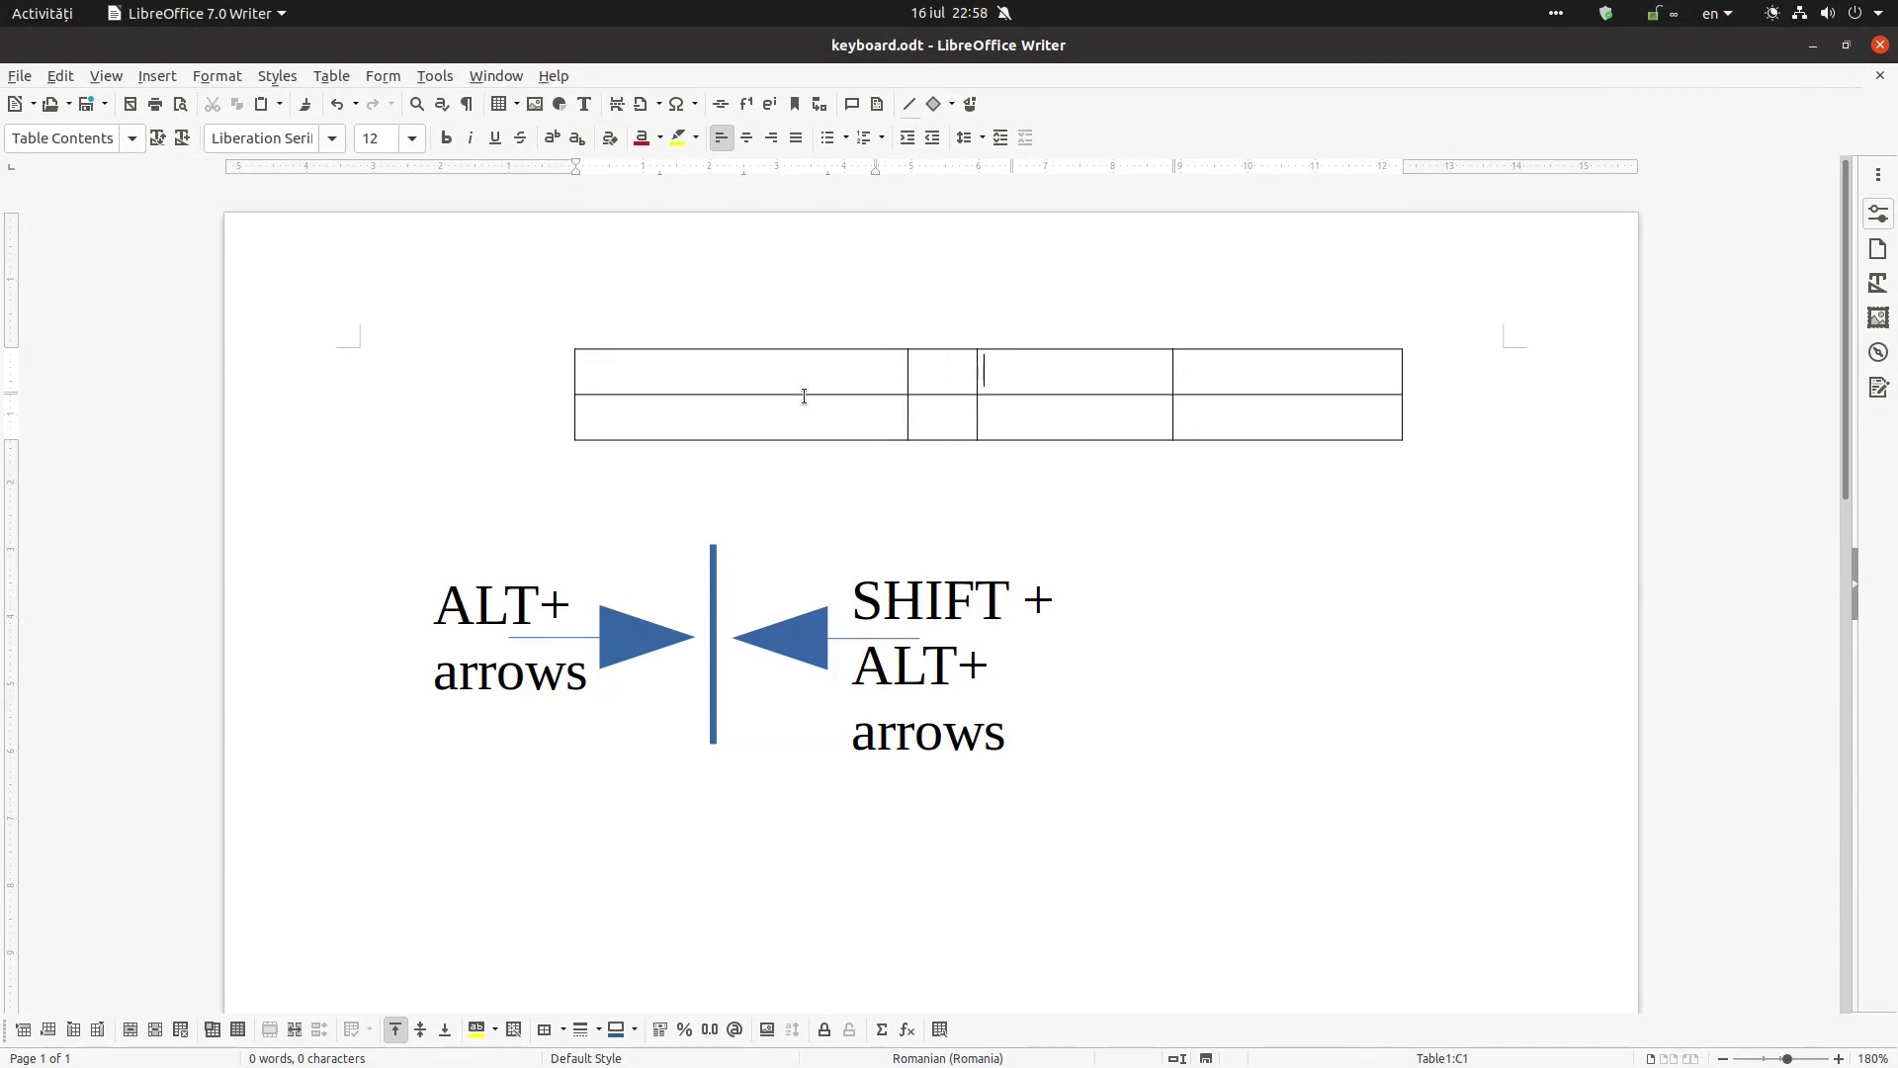
key("shift+alt+Left")
key("shift+alt+Right")
key("shift+alt+Right")
key("shift+alt+Right")
key("shift+alt+Left")
key("shift+alt+Left")
key("shift+alt+Left")
key("shift+alt+Right")
key("shift+alt+Right")
key("shift+alt+Right")
- Make the second row taller using Alt+Down, with one Alt+Up correction
key("alt+Down")
key("alt+Down")
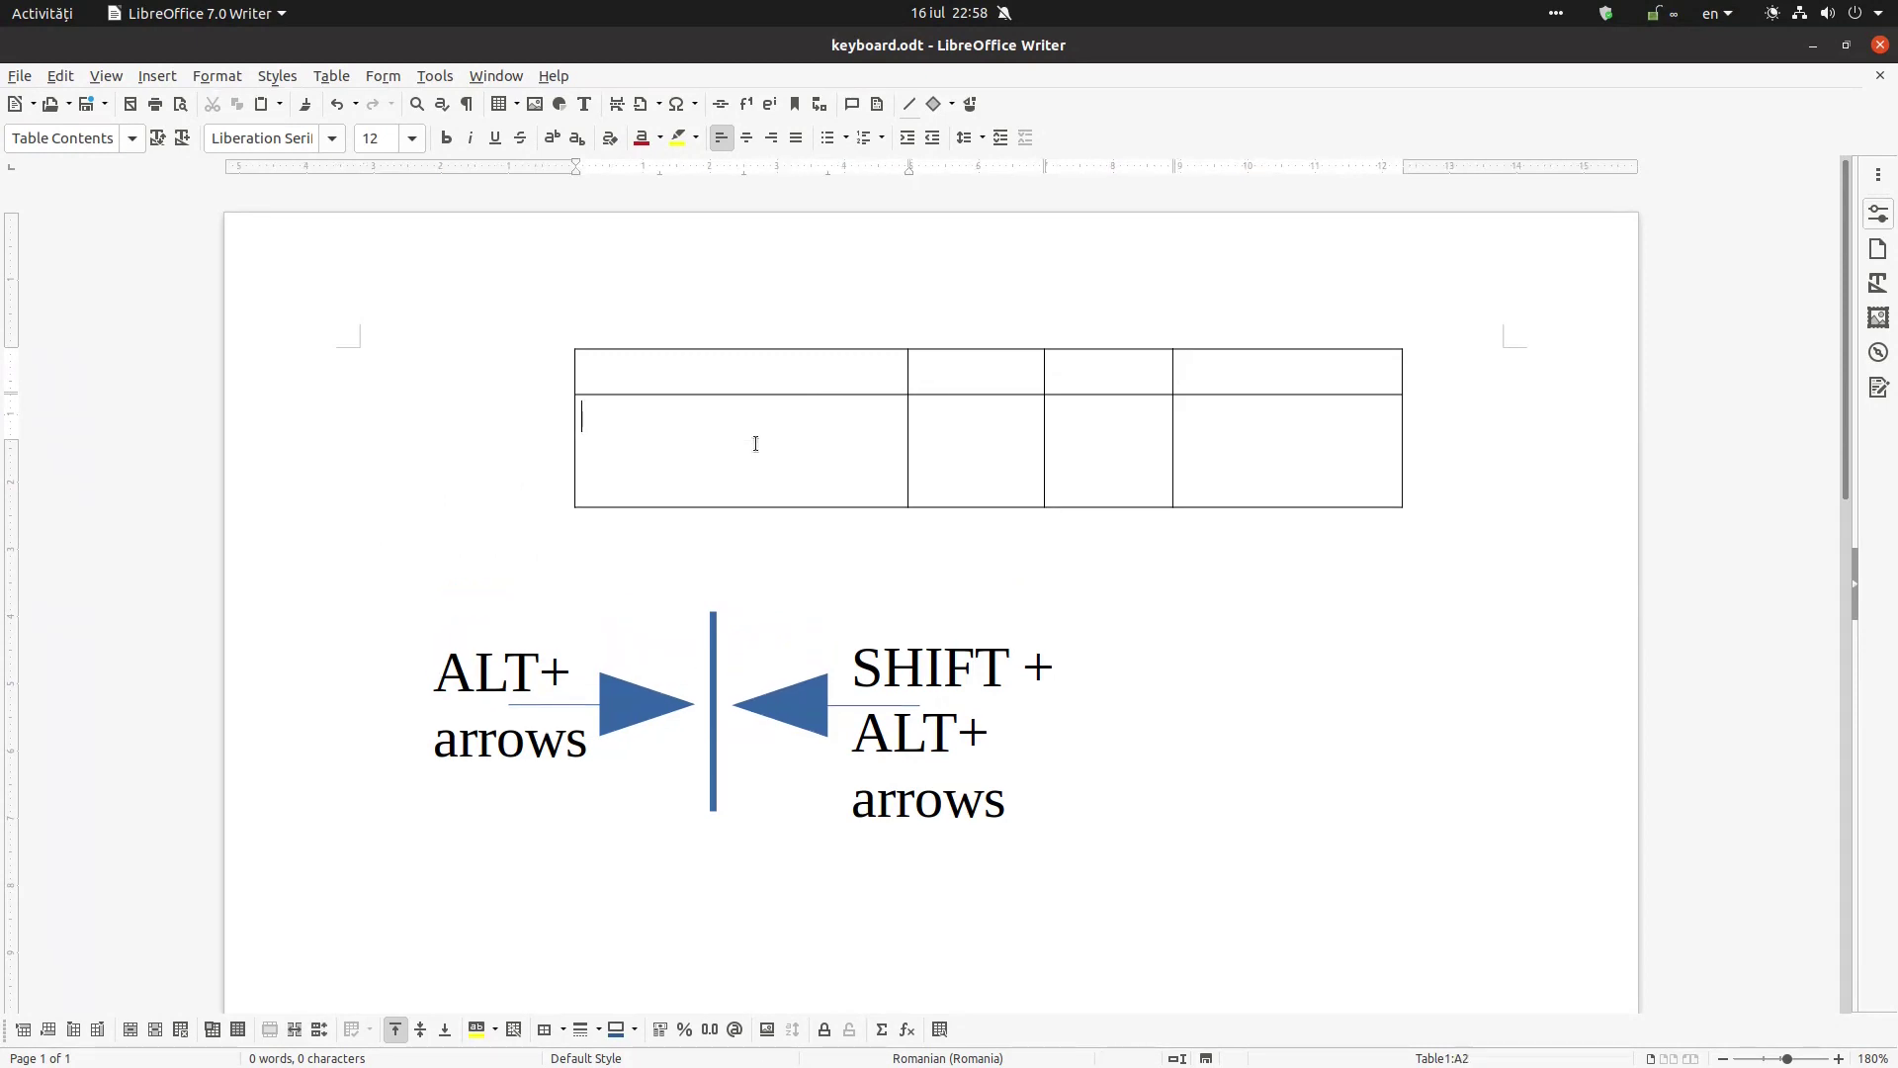
key("alt+Down")
key("alt+Up")
key("alt+Up")
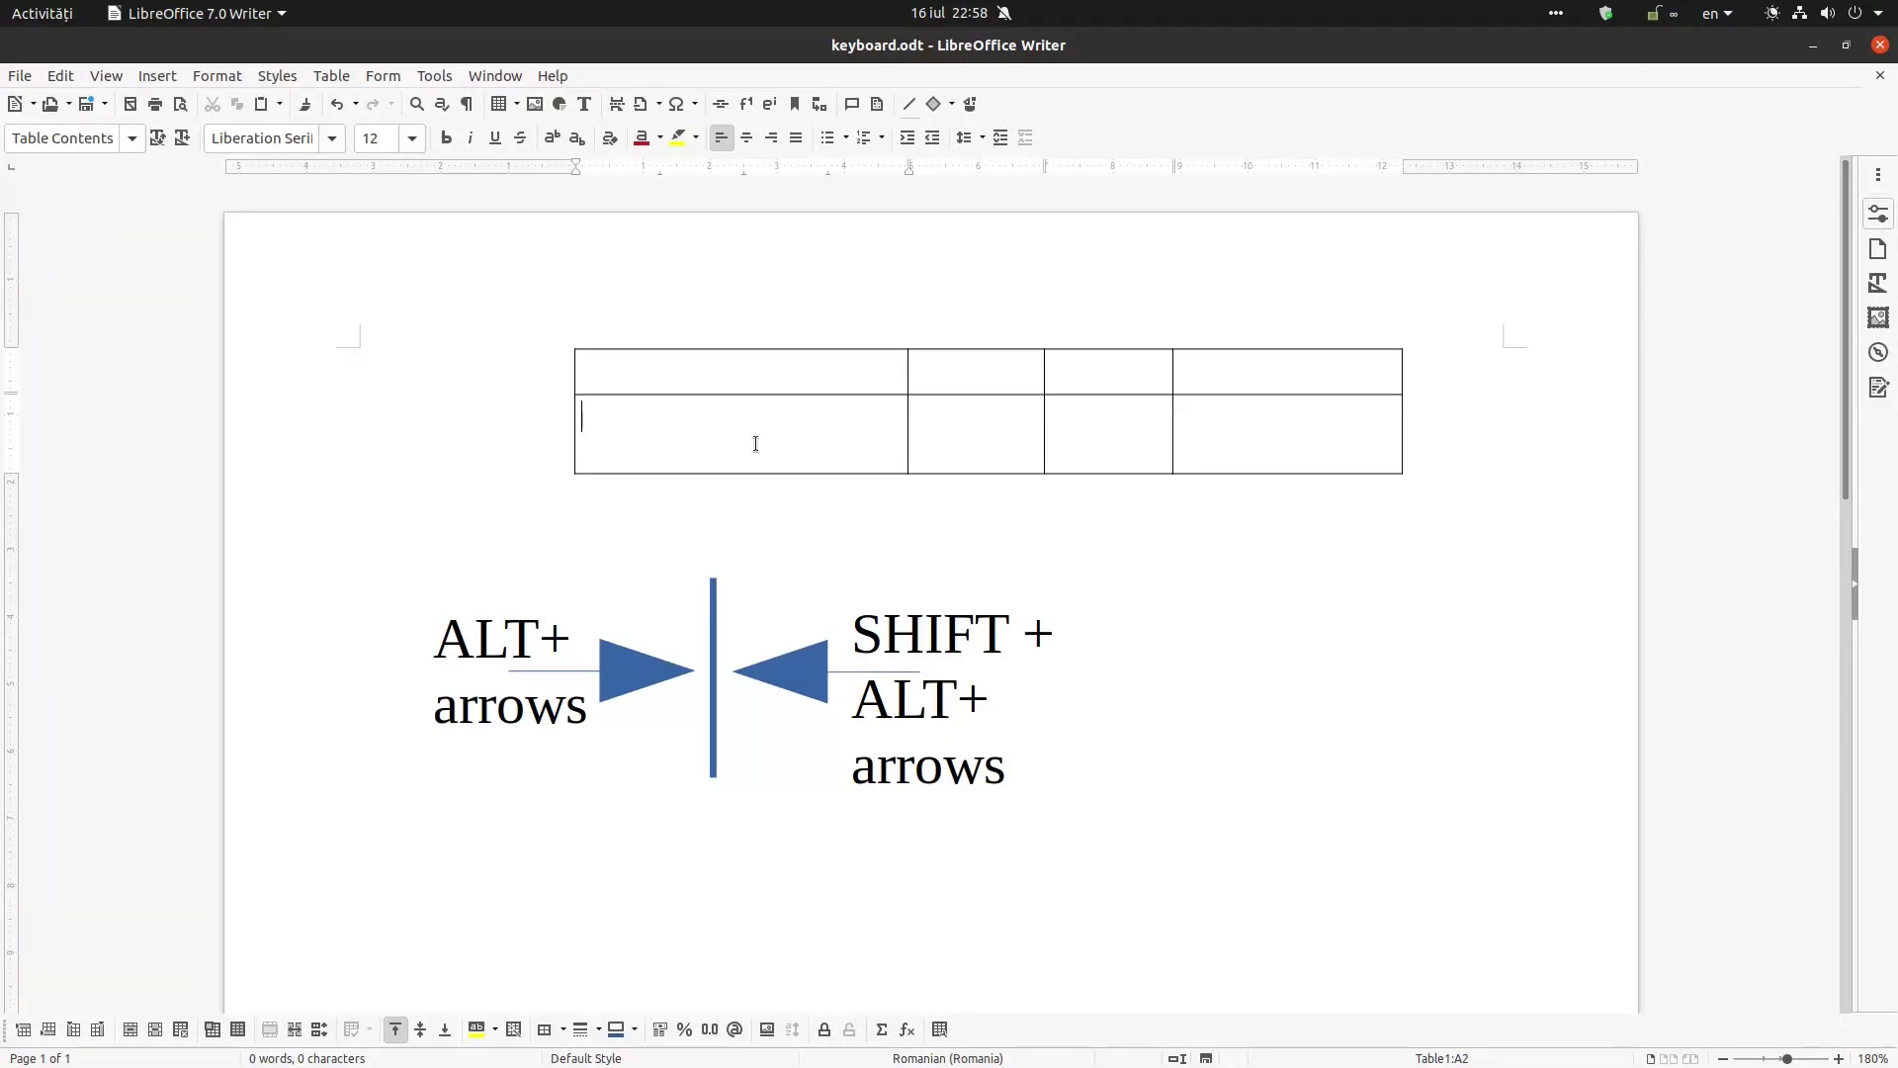
key("alt+Down")
key("alt+Down")
key("alt+Down")
- Shift column A's right border left, fine-tune row two's height, then view LibreOffice version info
key("alt+Right")
key("alt+Right")
key("alt+Right")
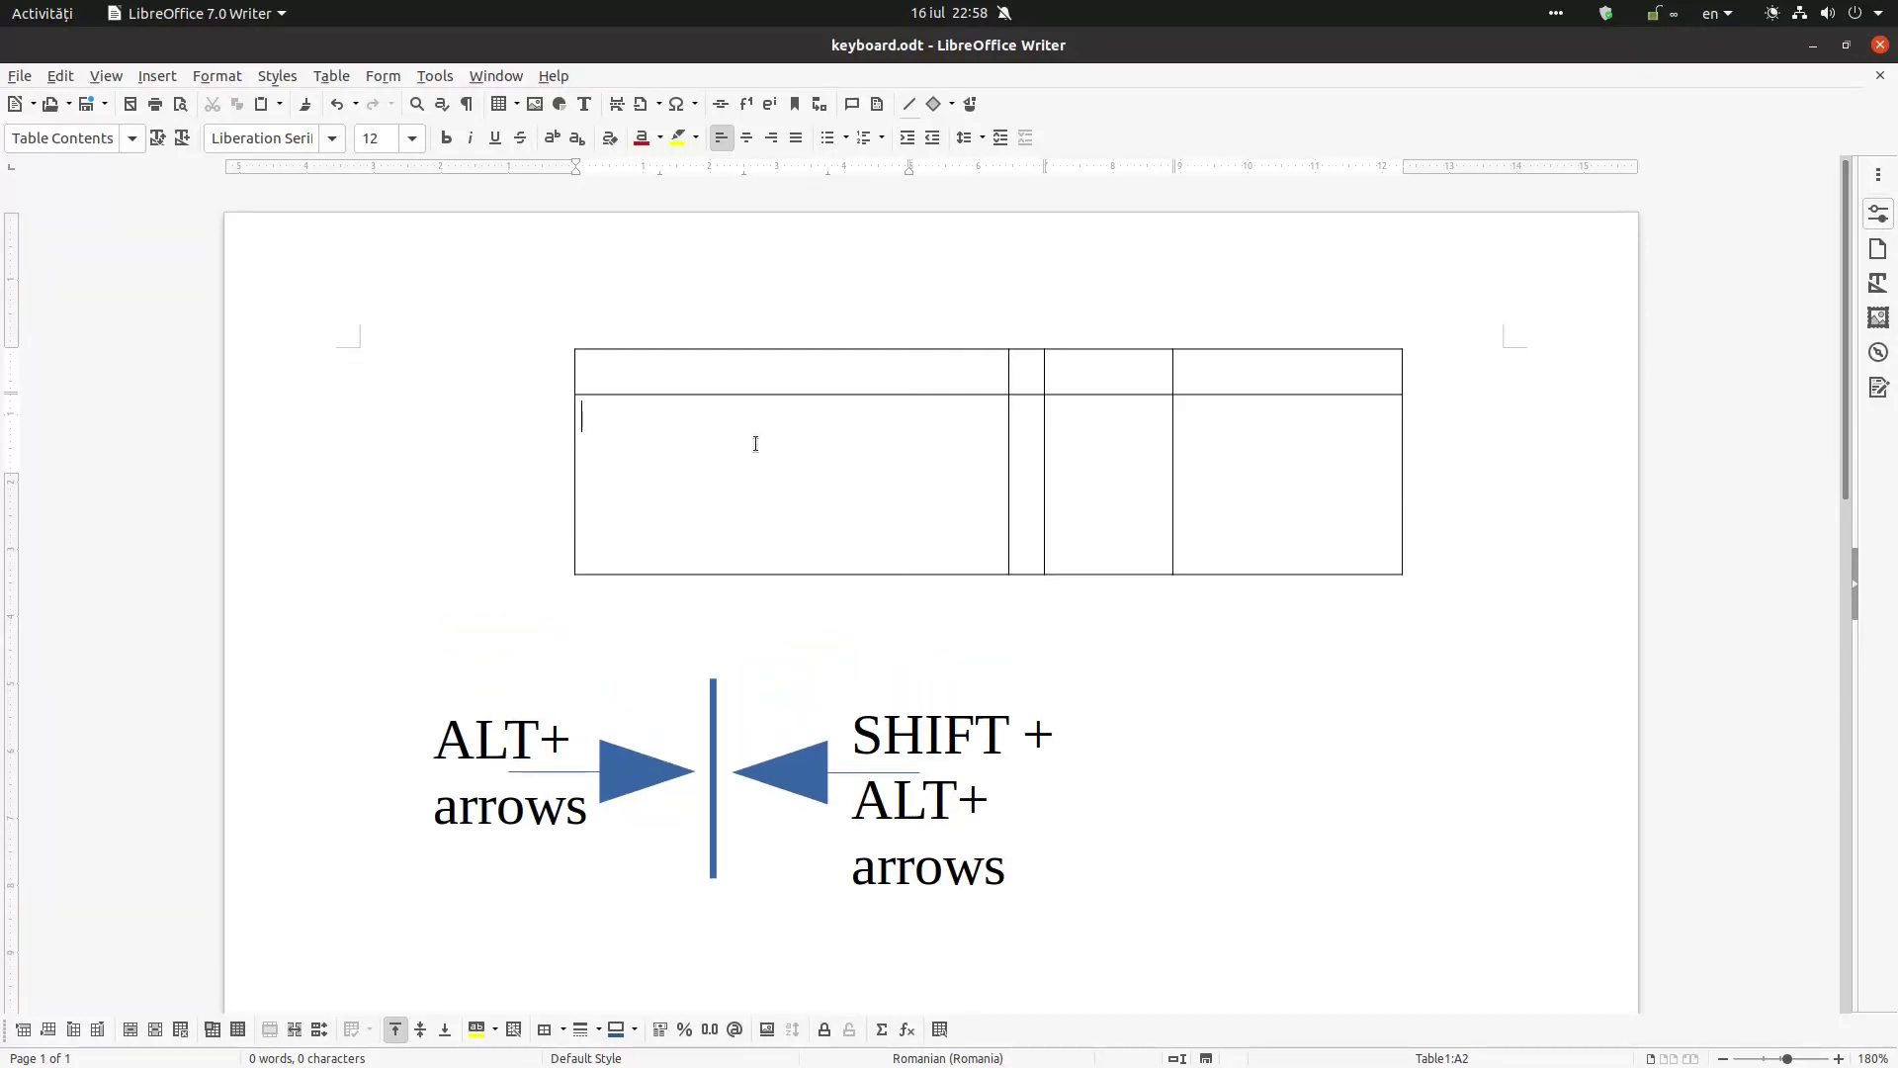
key("alt+Left")
key("alt+Left")
key("alt+Left")
key("alt+Up")
key("alt+Up")
key("alt+Up")
key("alt+Up")
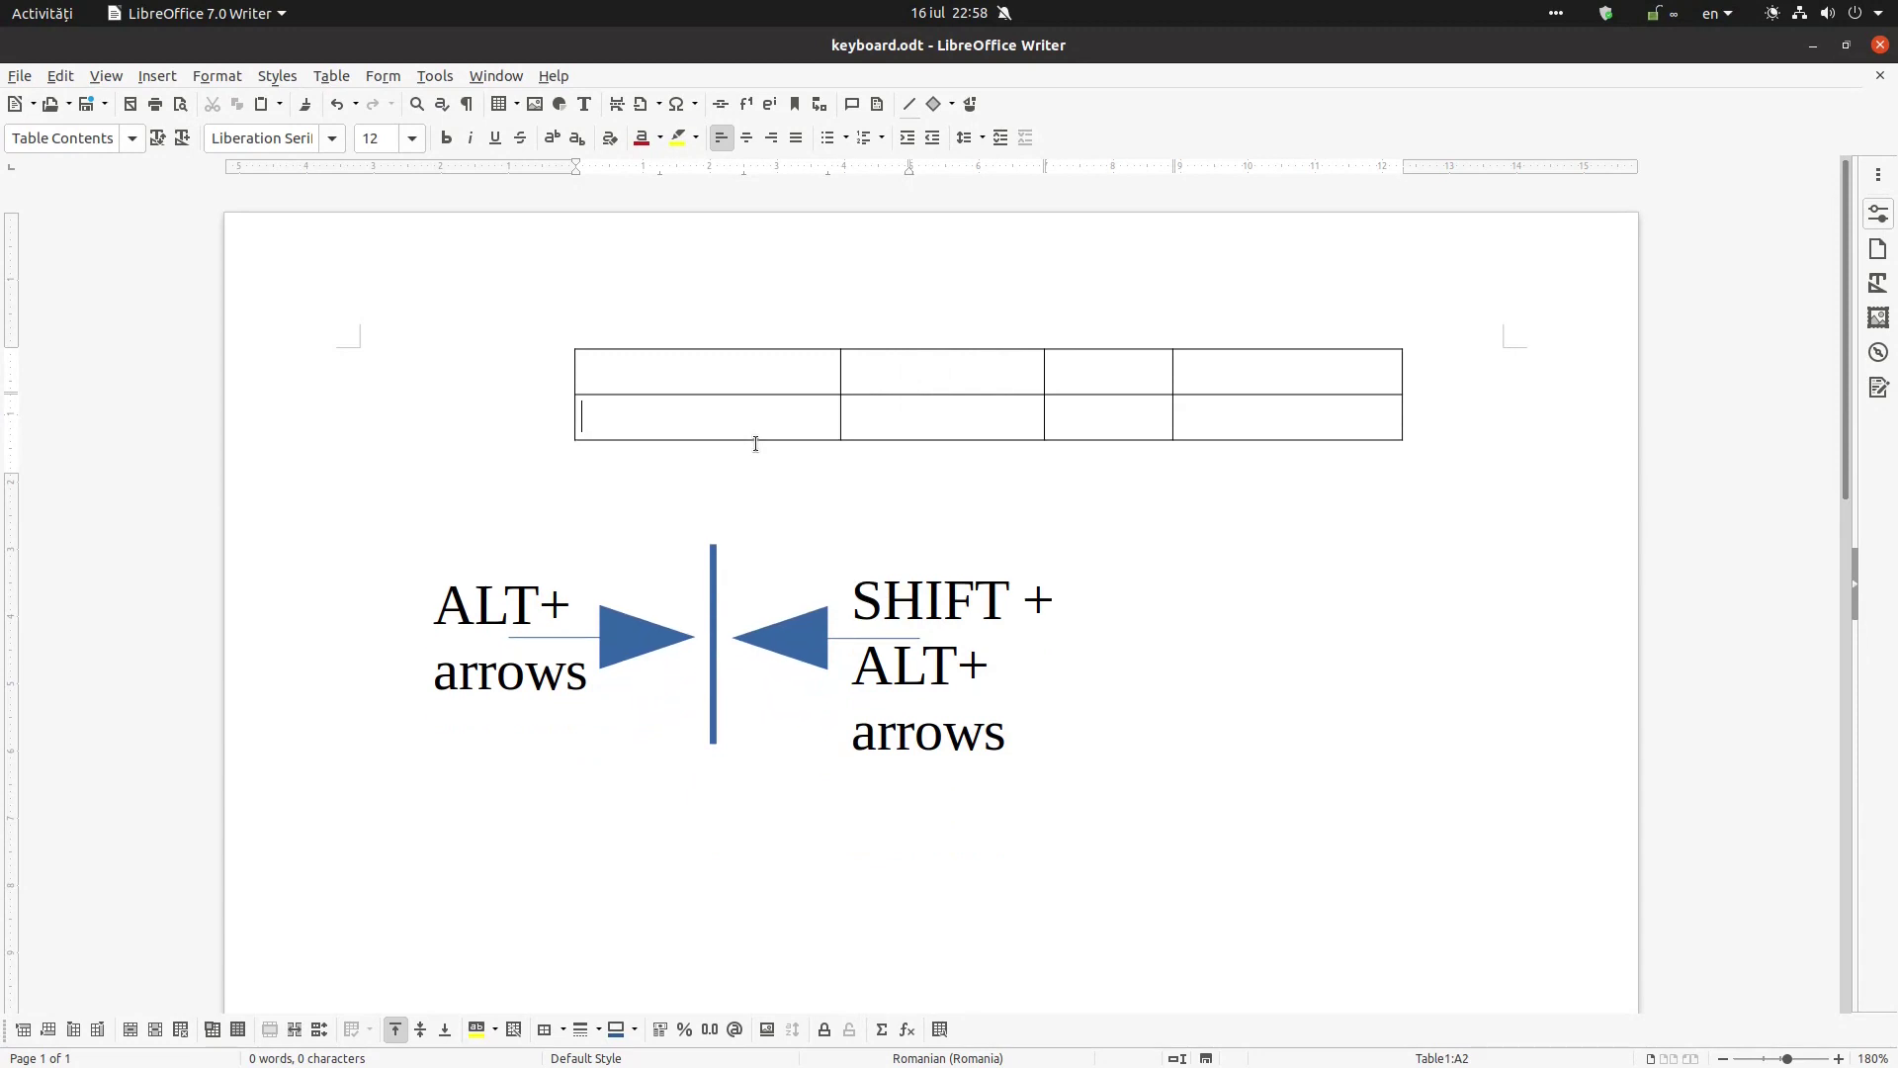
key("alt+Left")
key("alt+Left")
key("alt+Left")
key("alt+Left")
key("alt+Down")
key("alt+Down")
key("alt+Down")
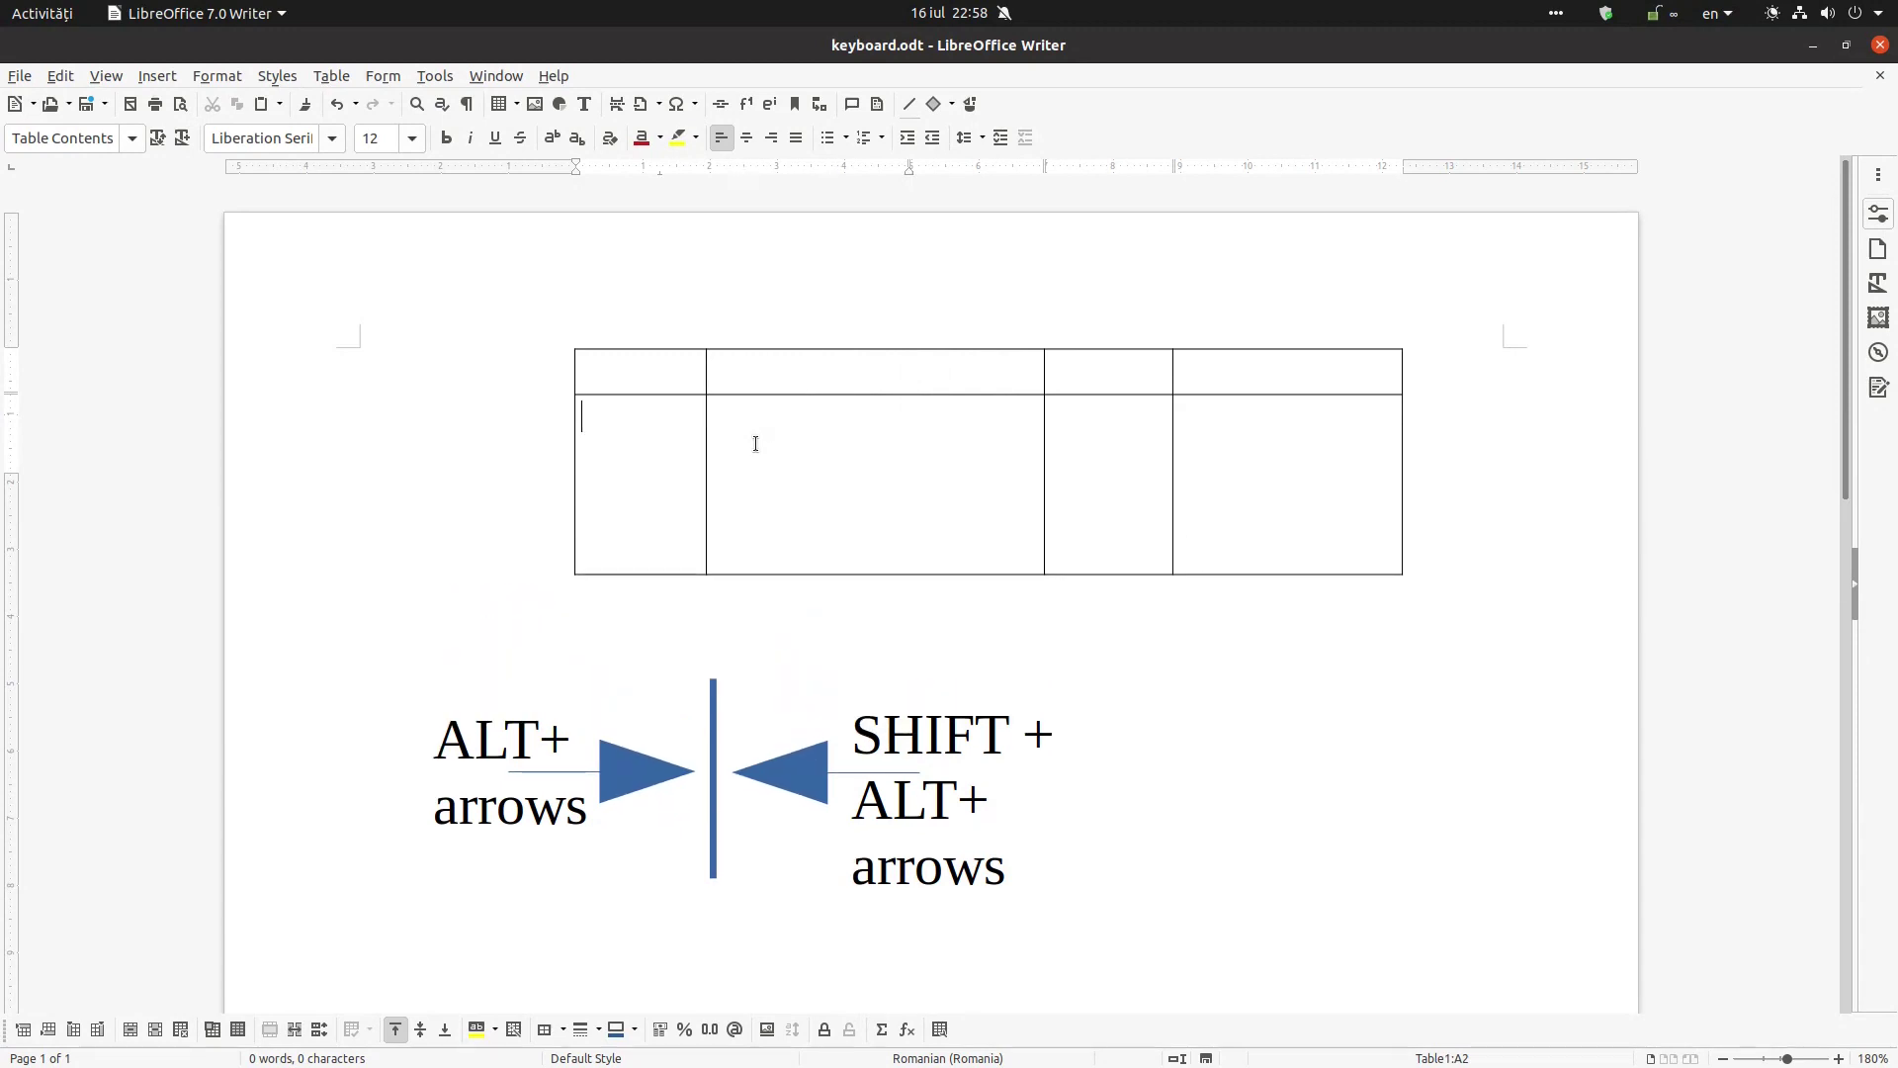
key("alt+Right")
key("alt+Right")
key("alt+Right")
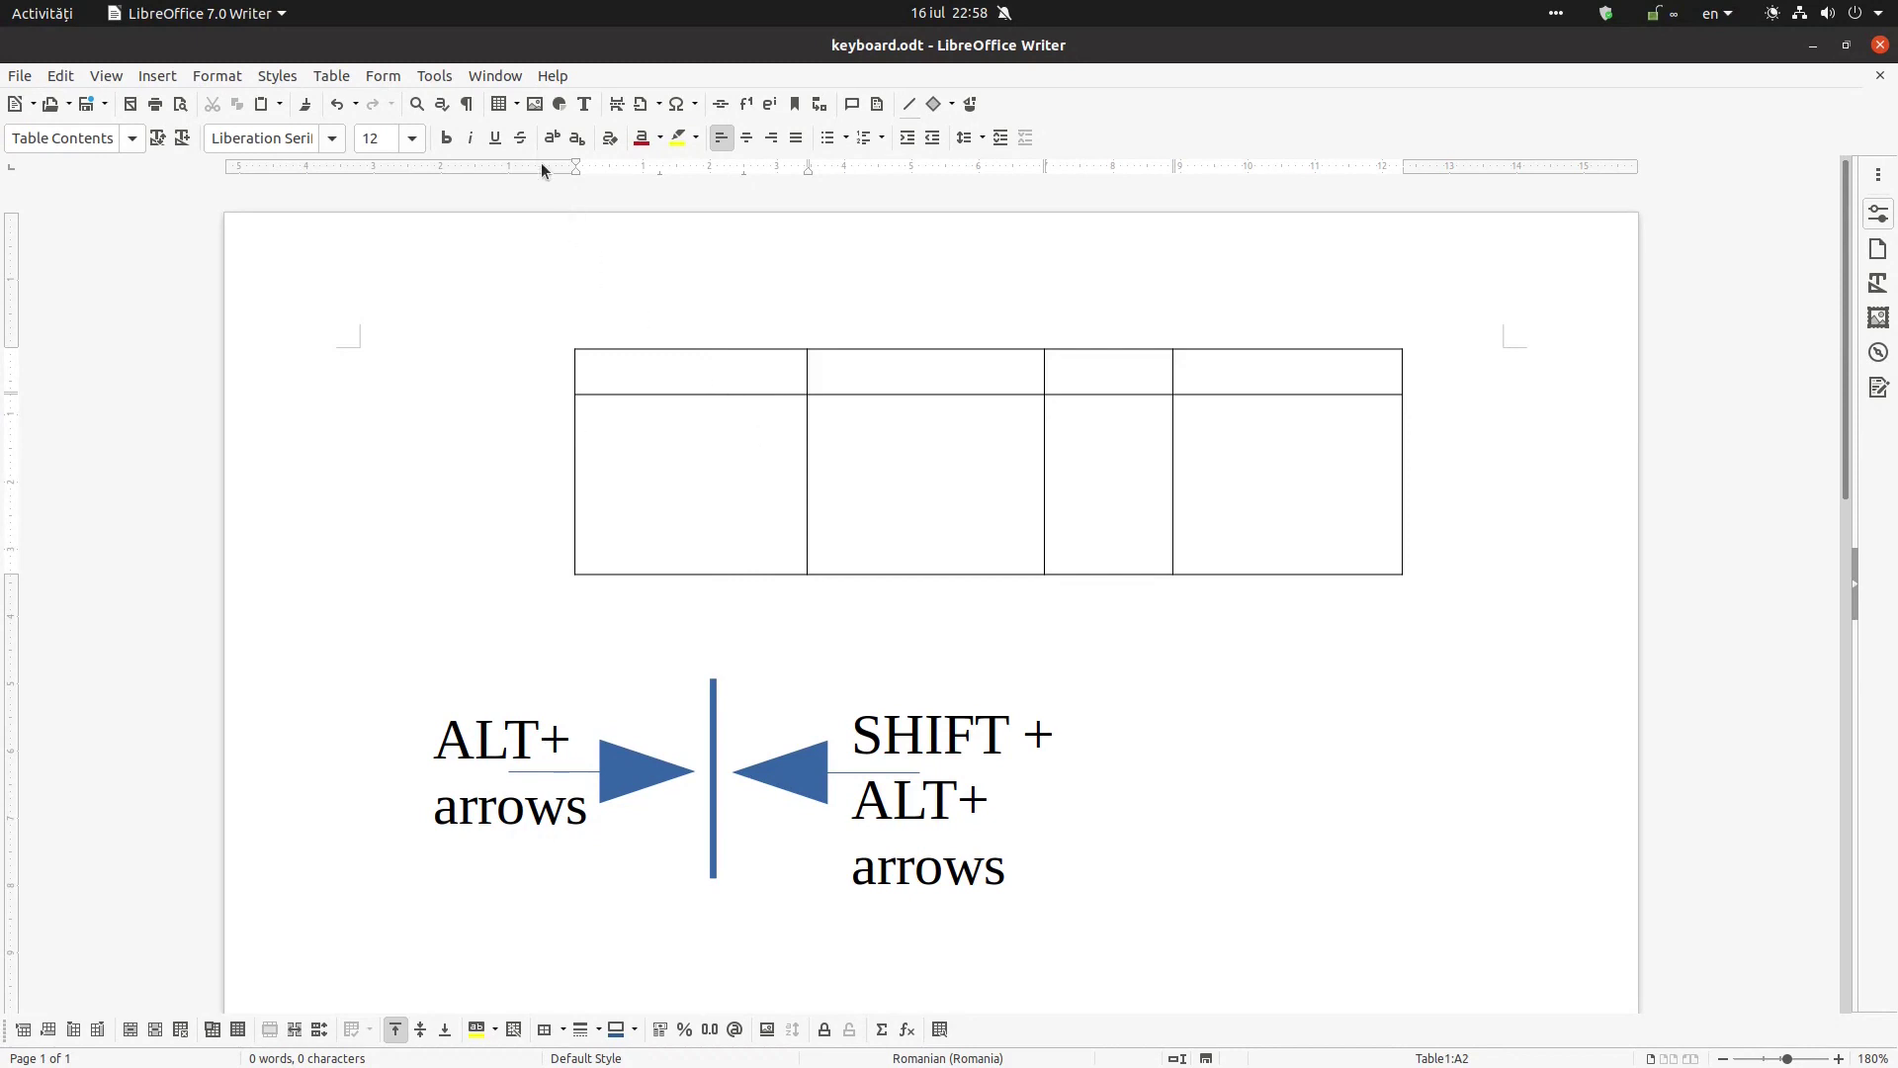
left_click(552, 76)
left_click(619, 378)
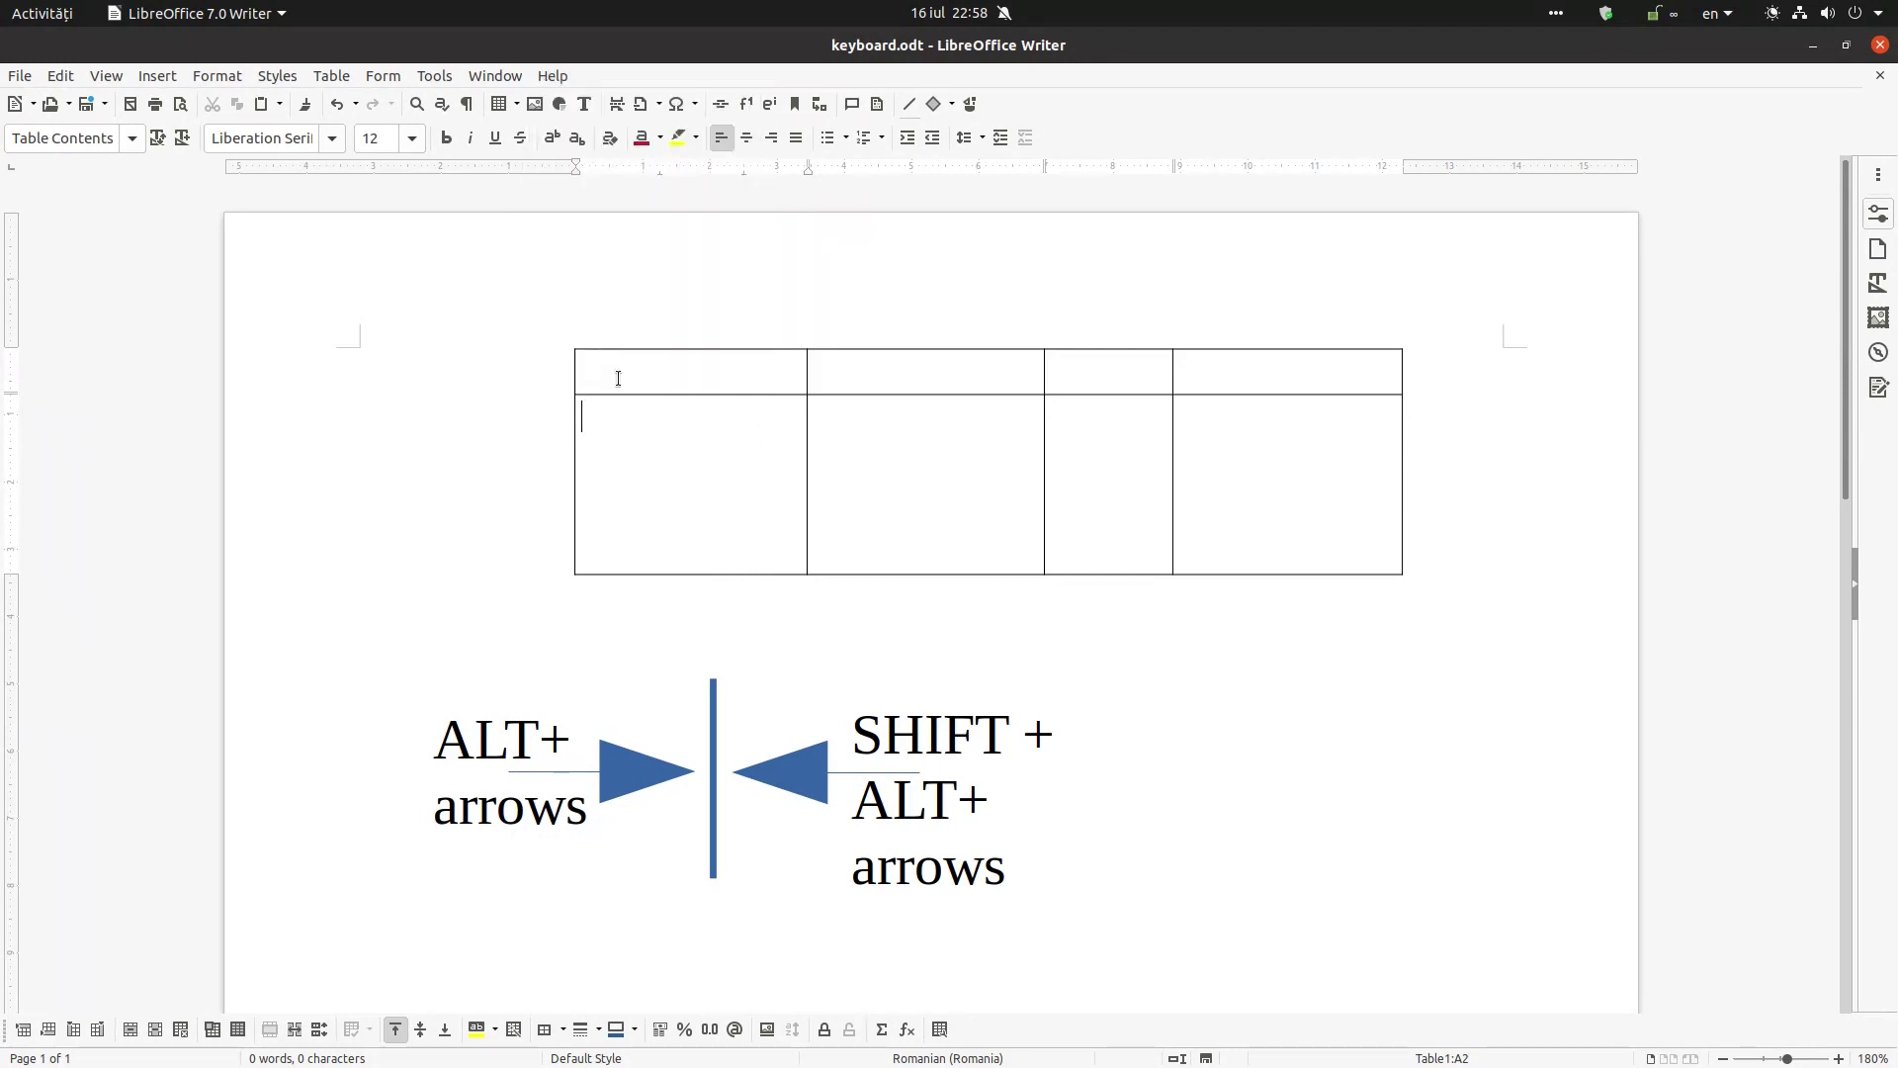